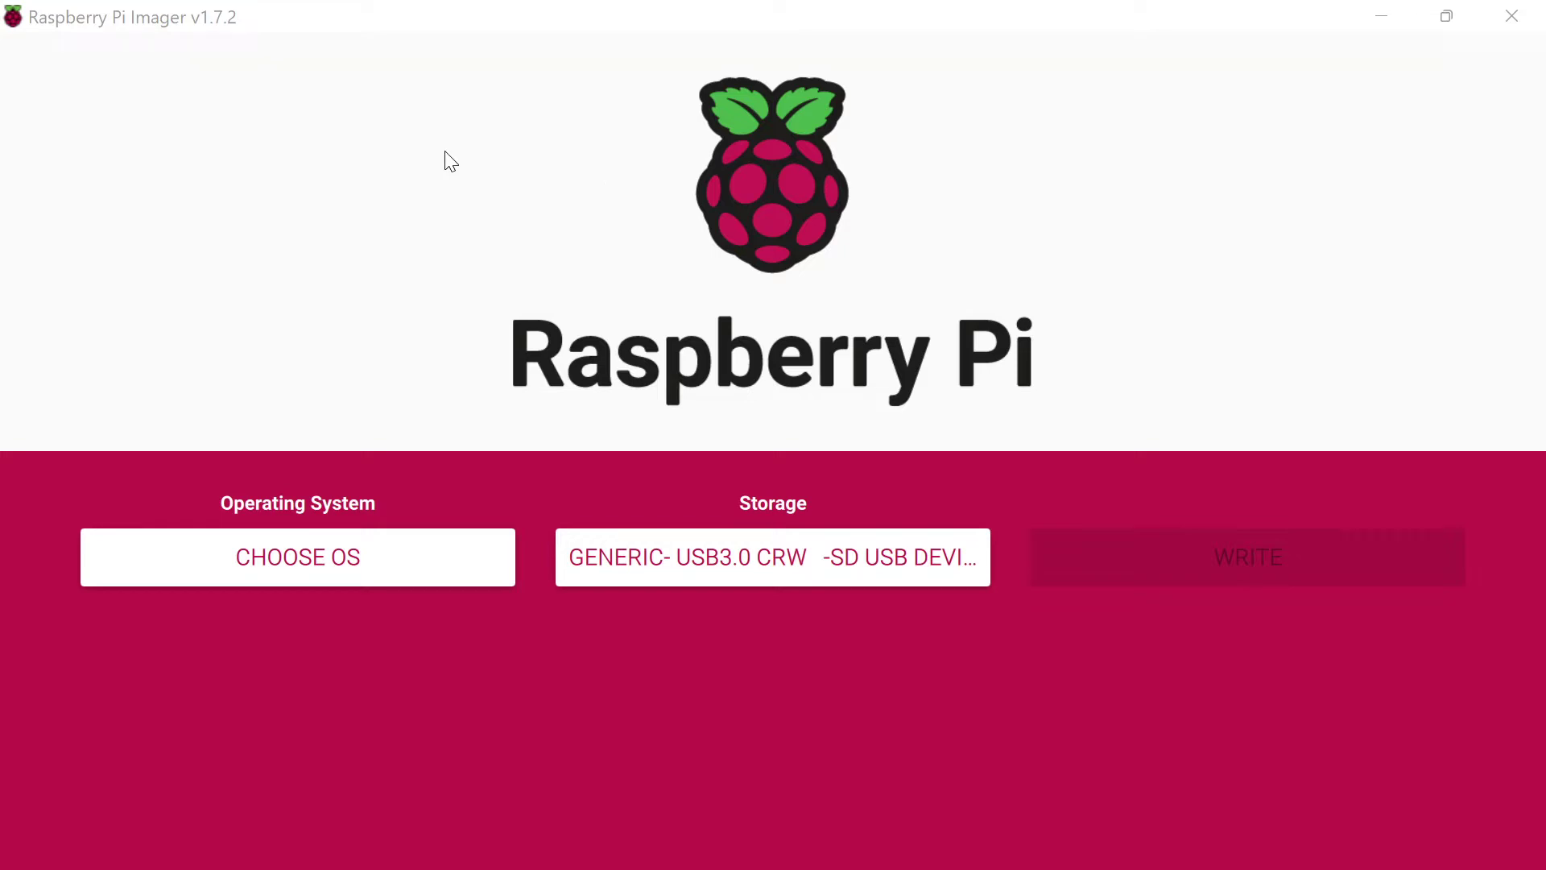
# Bring the Raspberry Pi Imager window into focus.
pyautogui.click(300, 119)
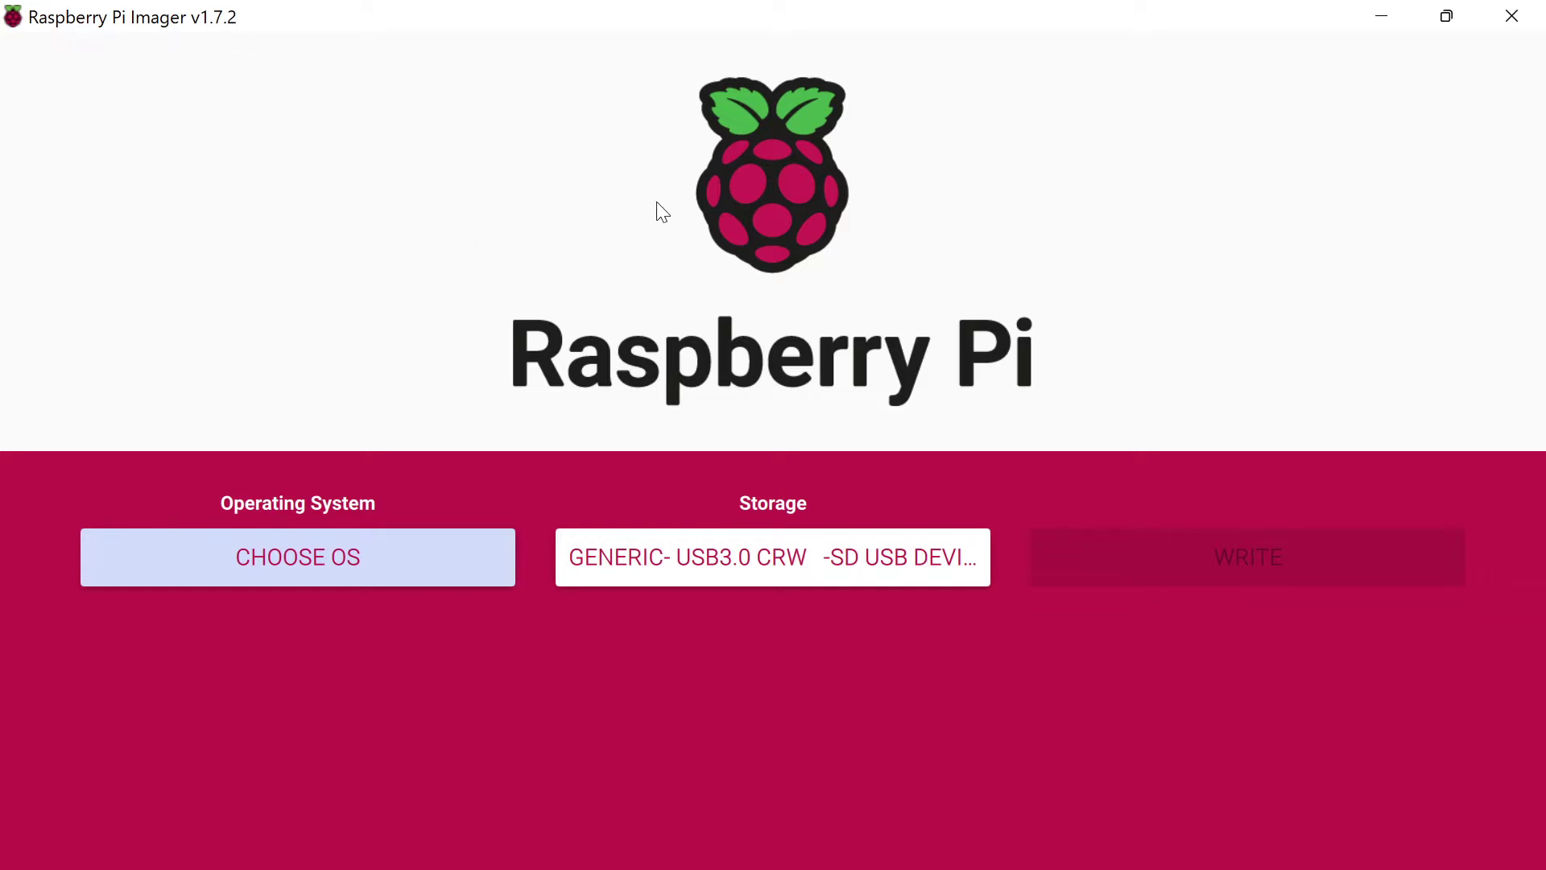
# Open the operating system list and scroll through its categories.
pyautogui.click(265, 554)
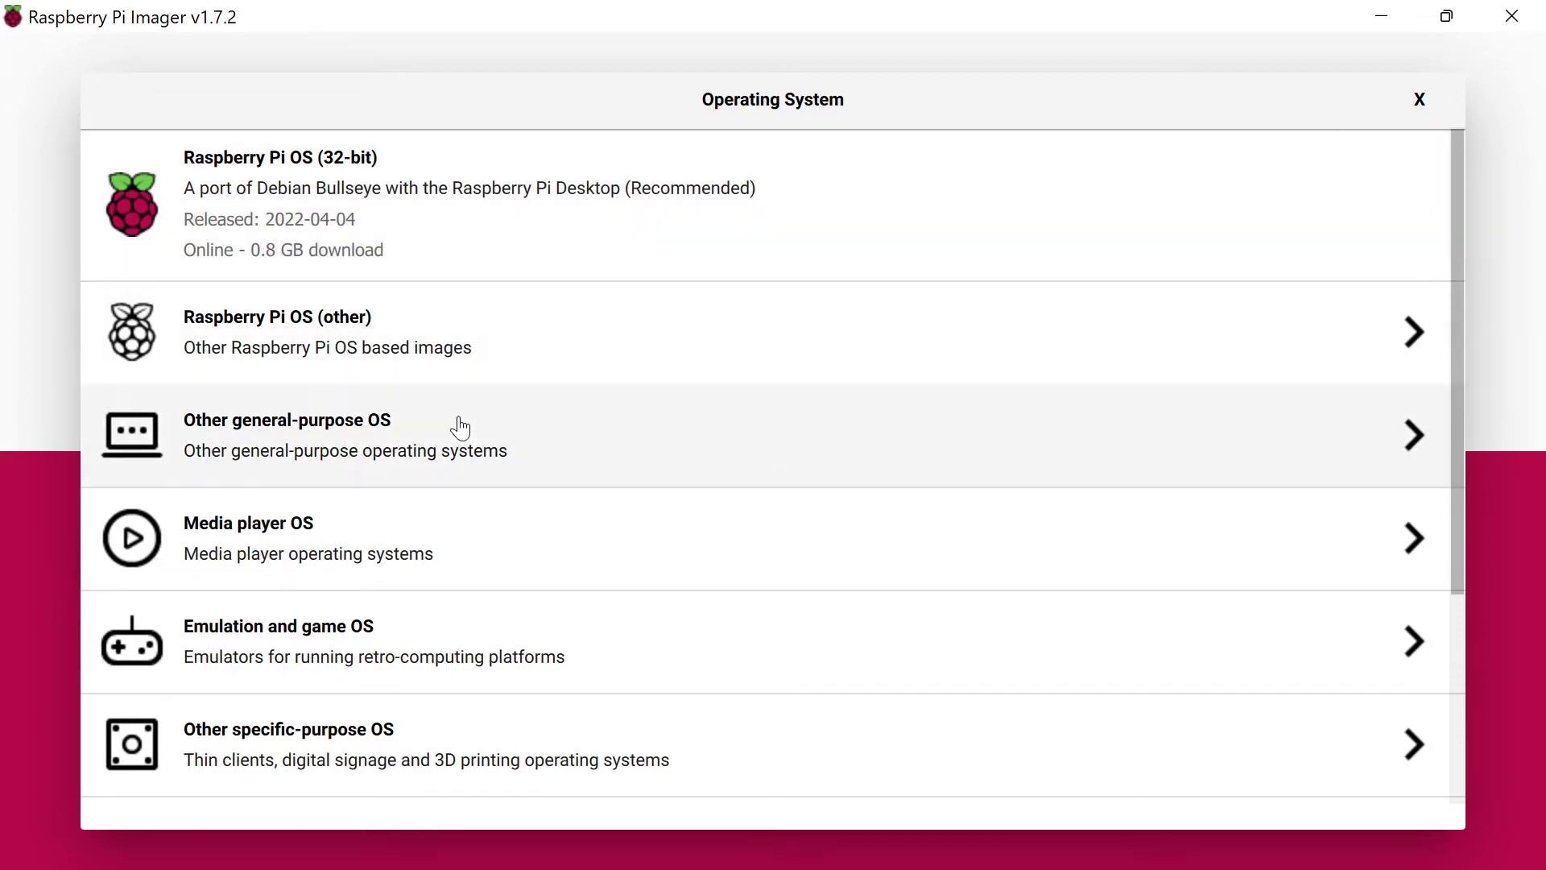
pyautogui.scroll(-3, 460, 424)
pyautogui.scroll(3, 447, 266)
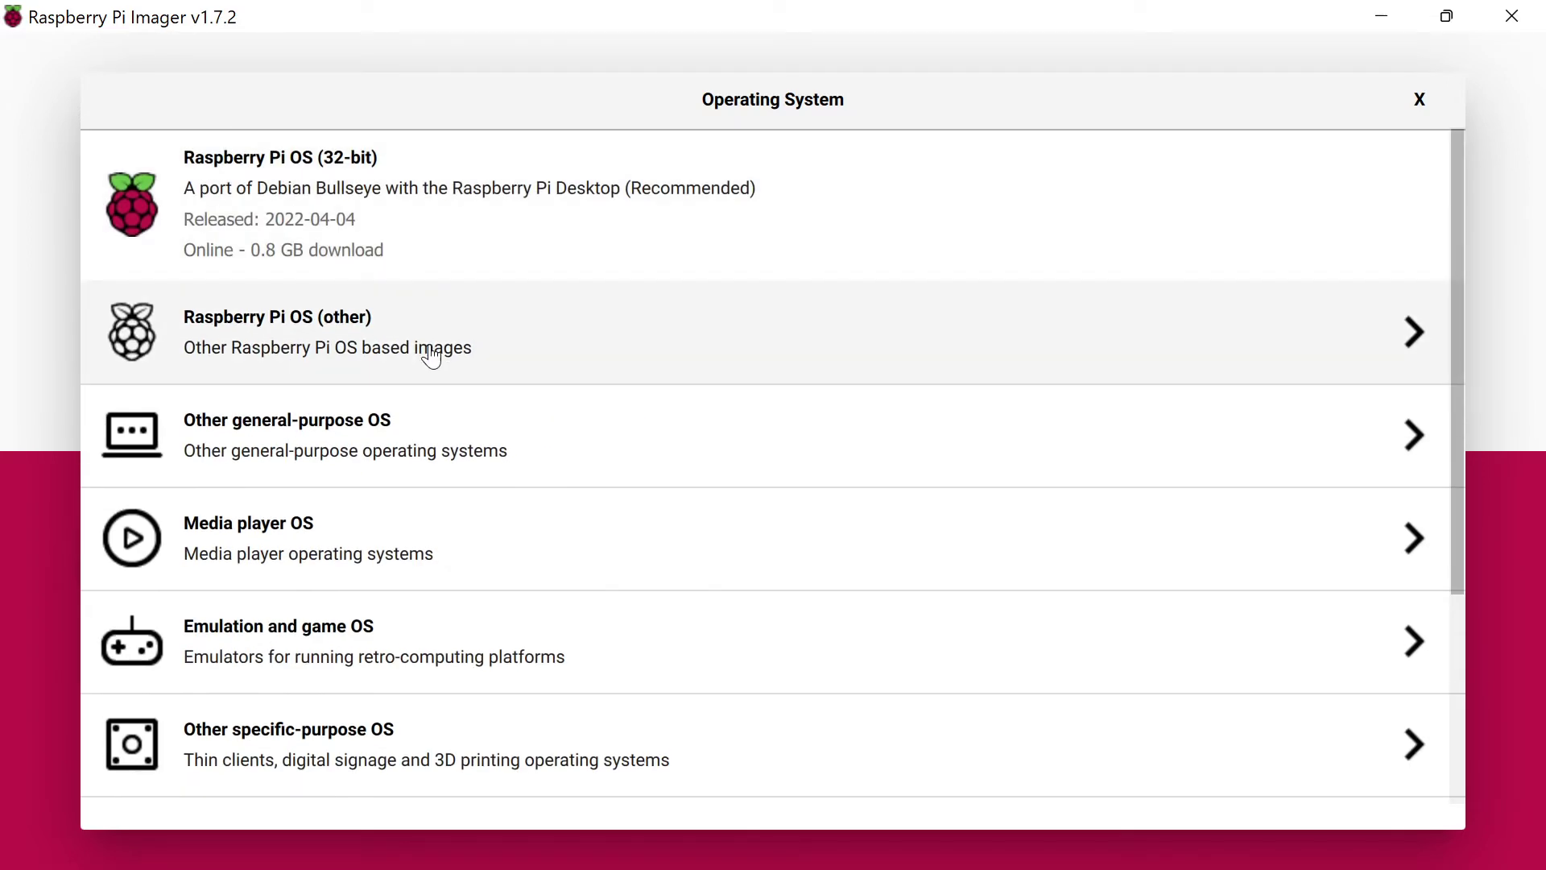
# Open Raspberry Pi OS (other) and look through its Lite, Full, 64-bit and Legacy images.
pyautogui.click(346, 316)
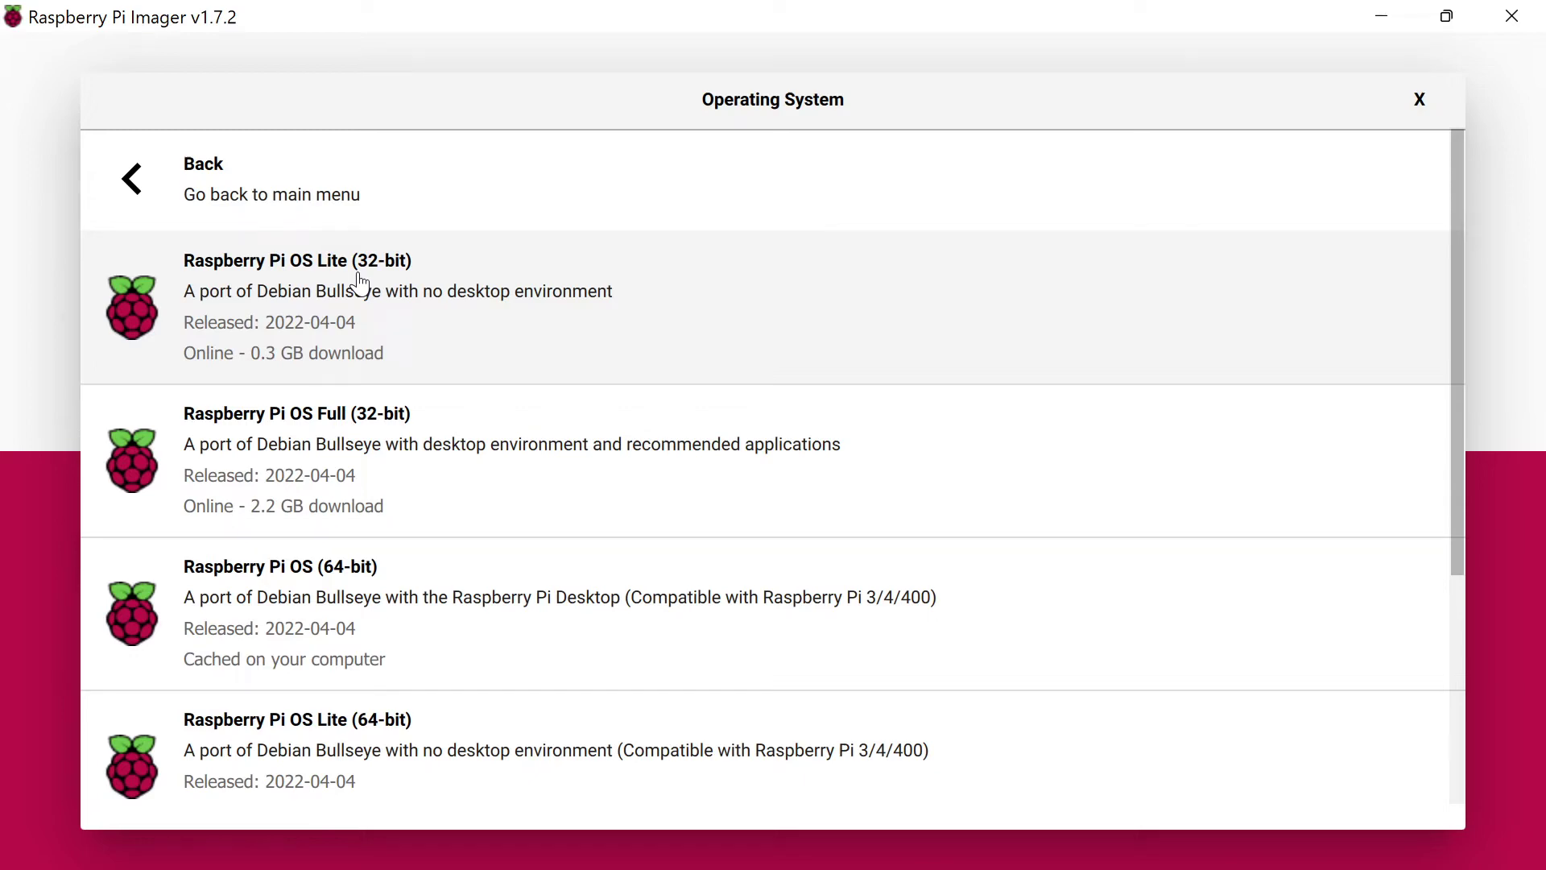
pyautogui.scroll(-2, 367, 426)
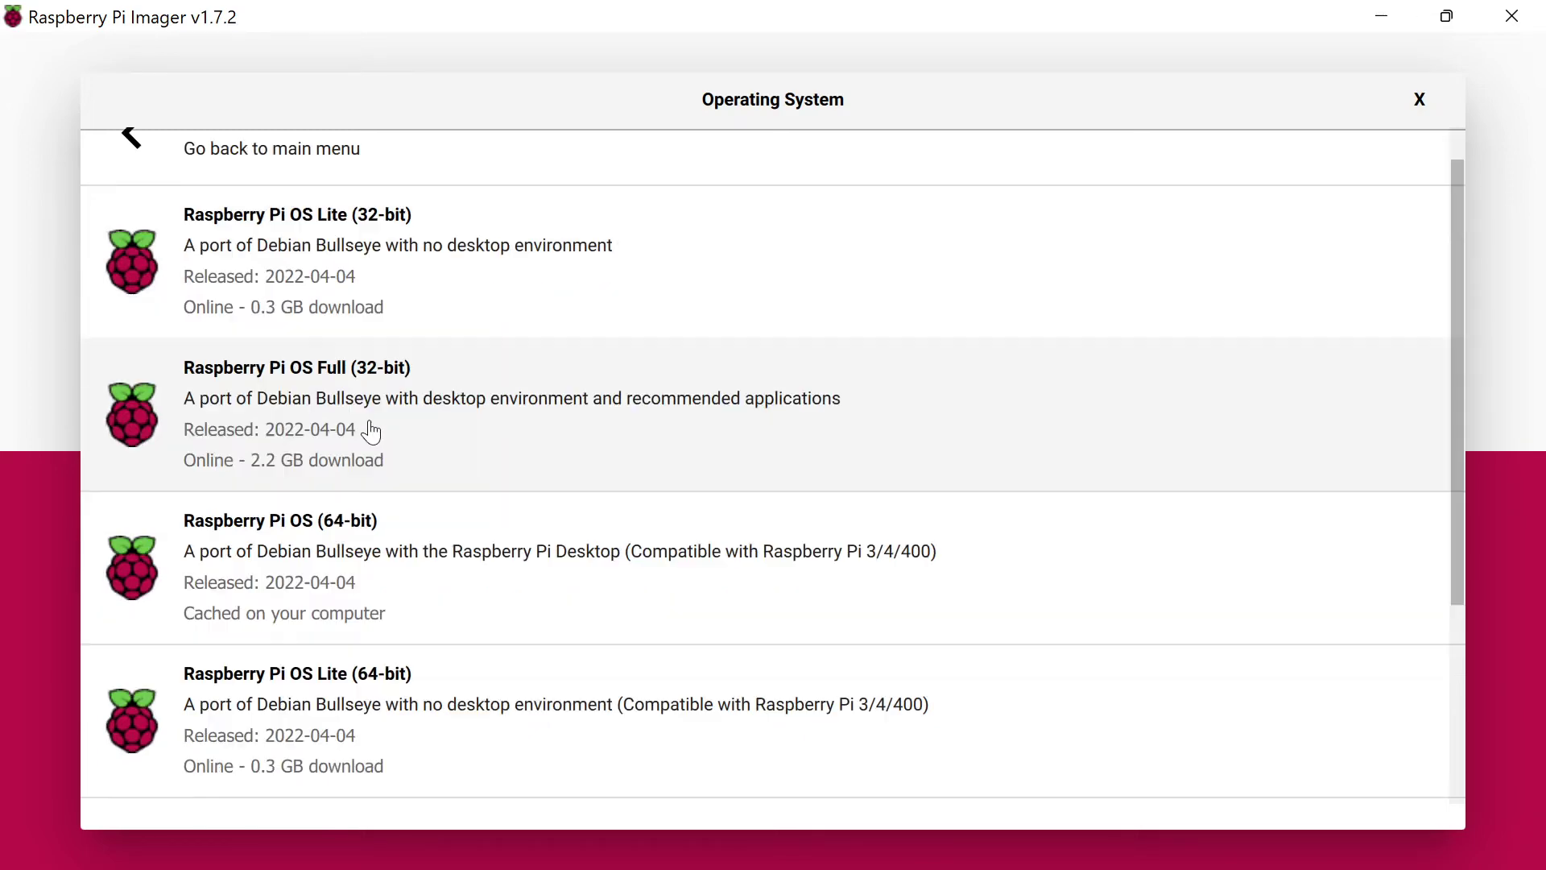
pyautogui.scroll(-2, 370, 433)
pyautogui.scroll(4, 362, 201)
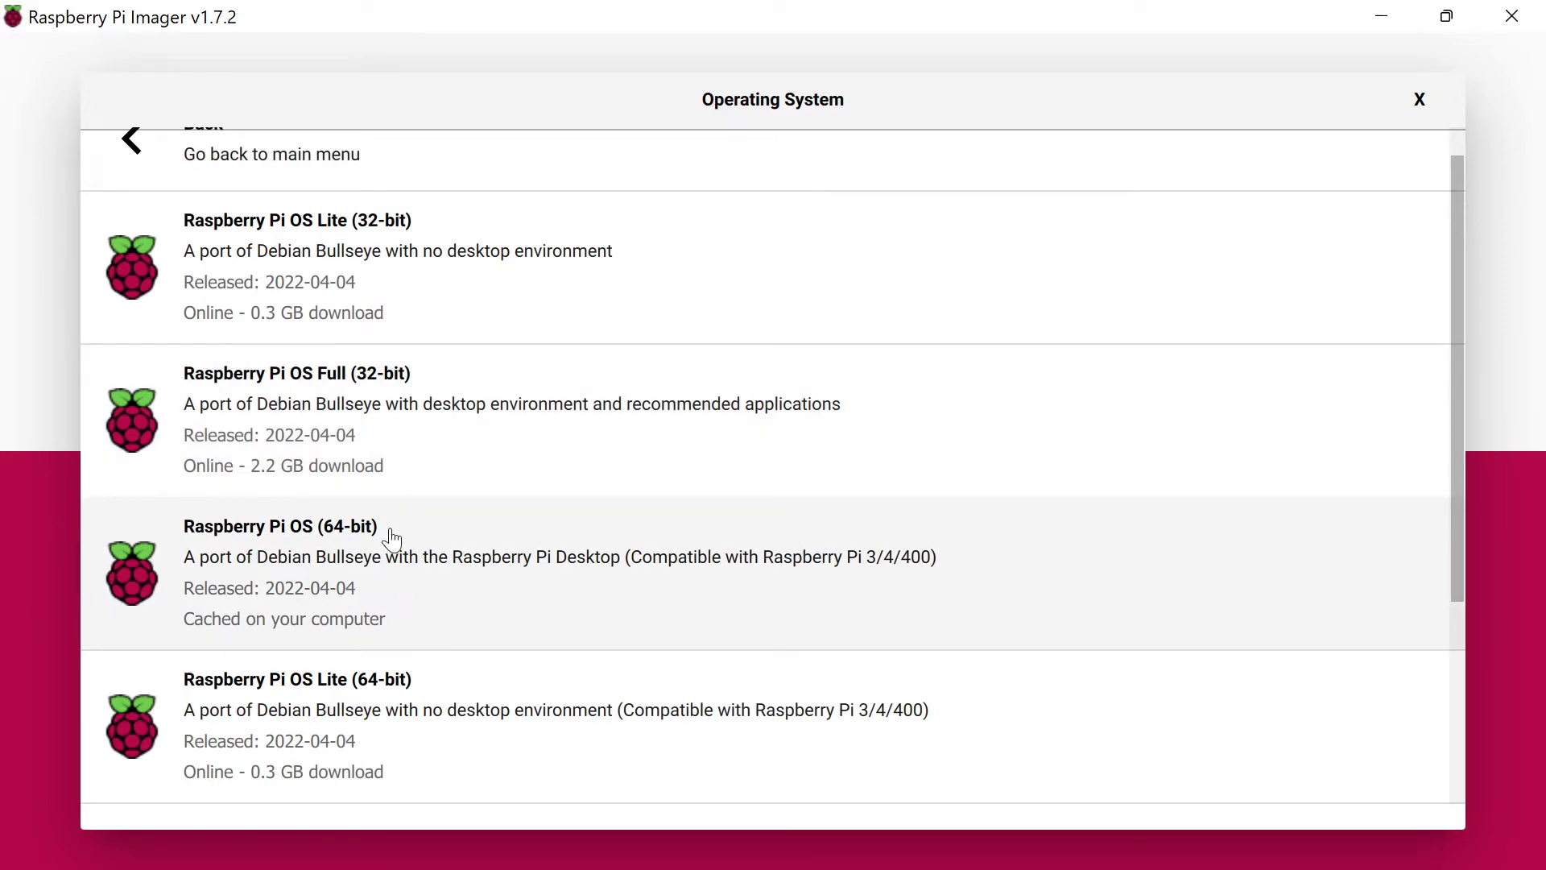
pyautogui.scroll(-3, 392, 538)
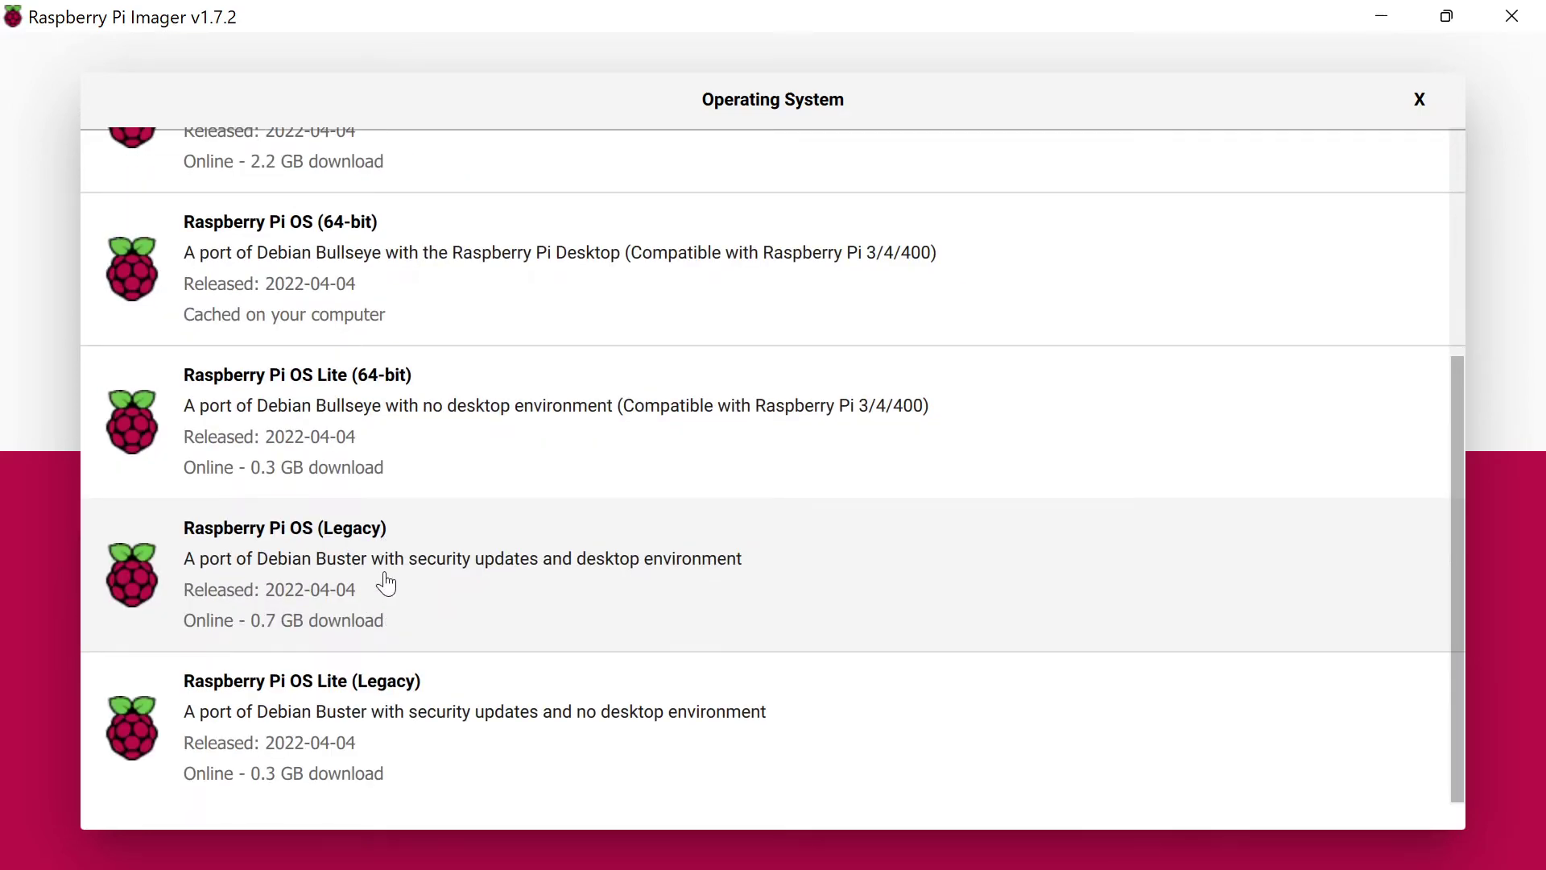
pyautogui.scroll(3, 288, 264)
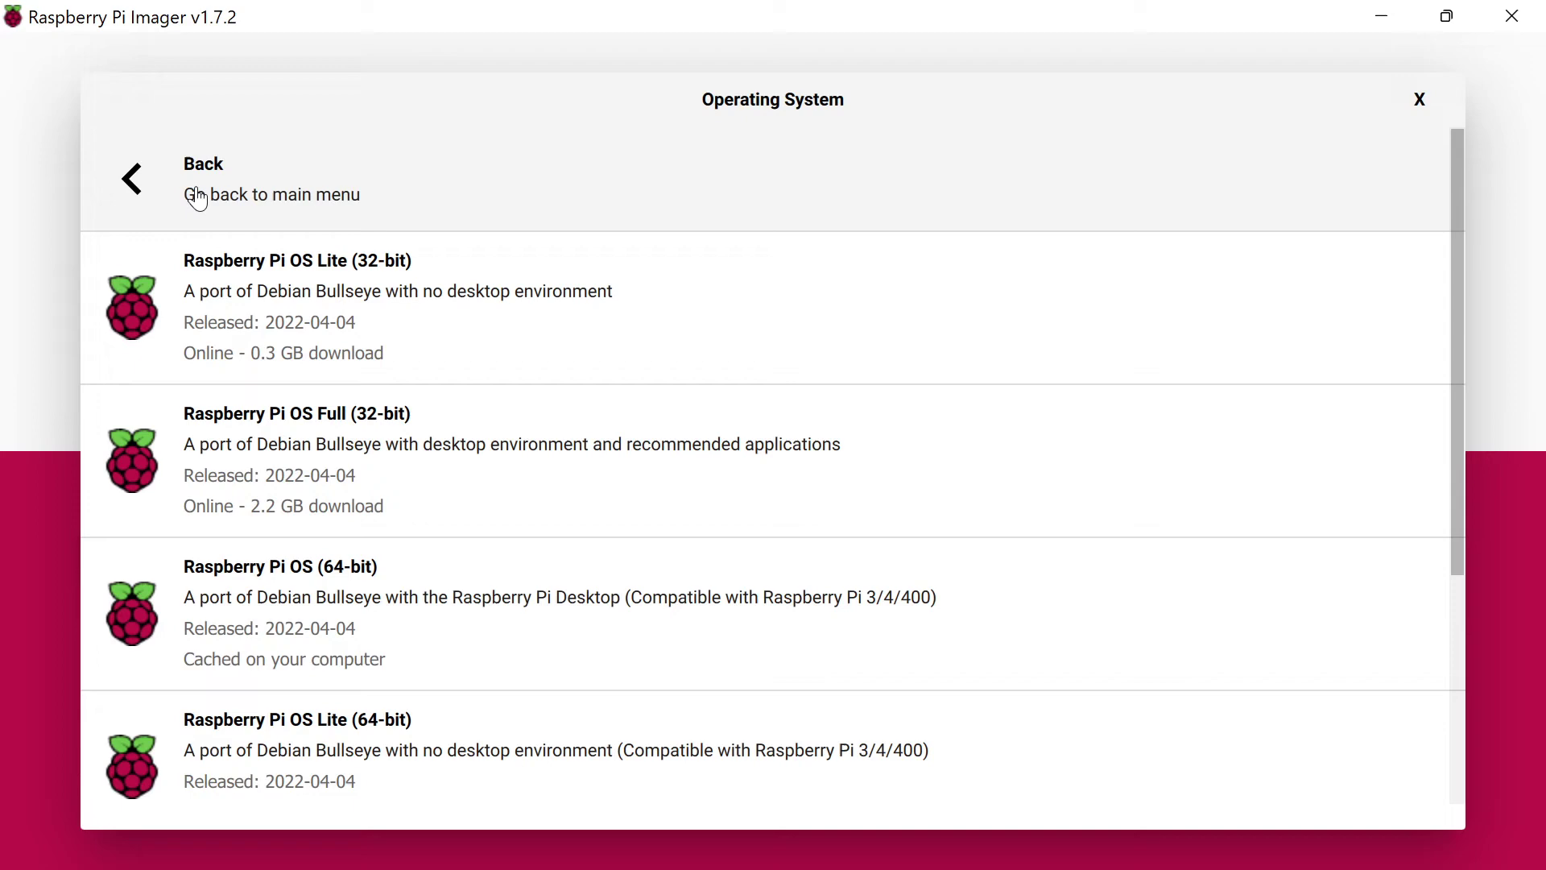
# Look at Other general-purpose OS, then open Media player OS with LibreELEC, OSMC and Volumio.
pyautogui.click(197, 198)
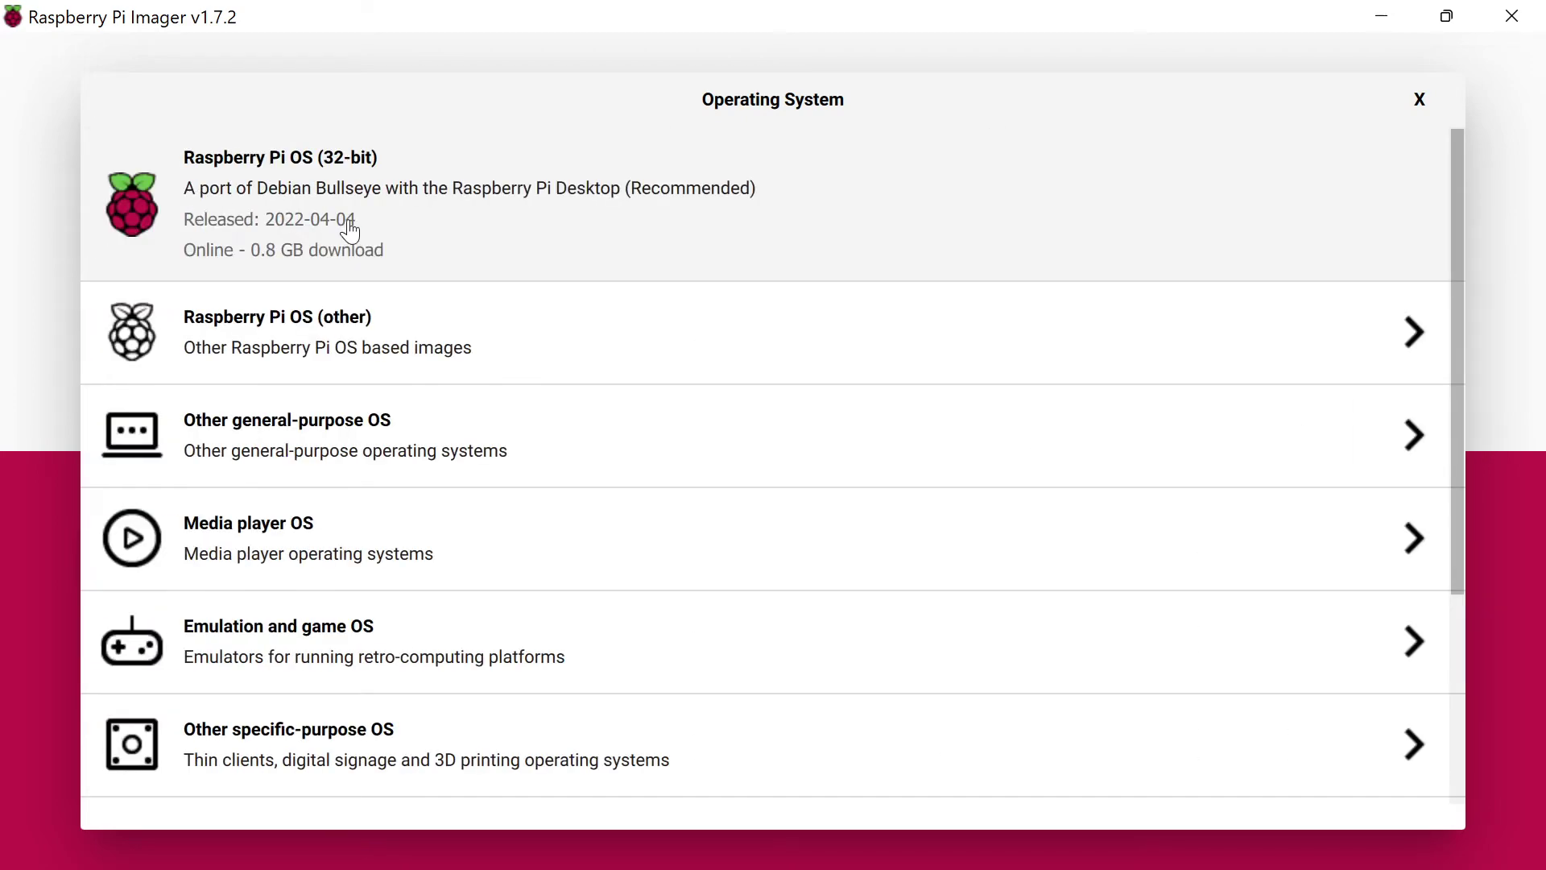
pyautogui.click(370, 442)
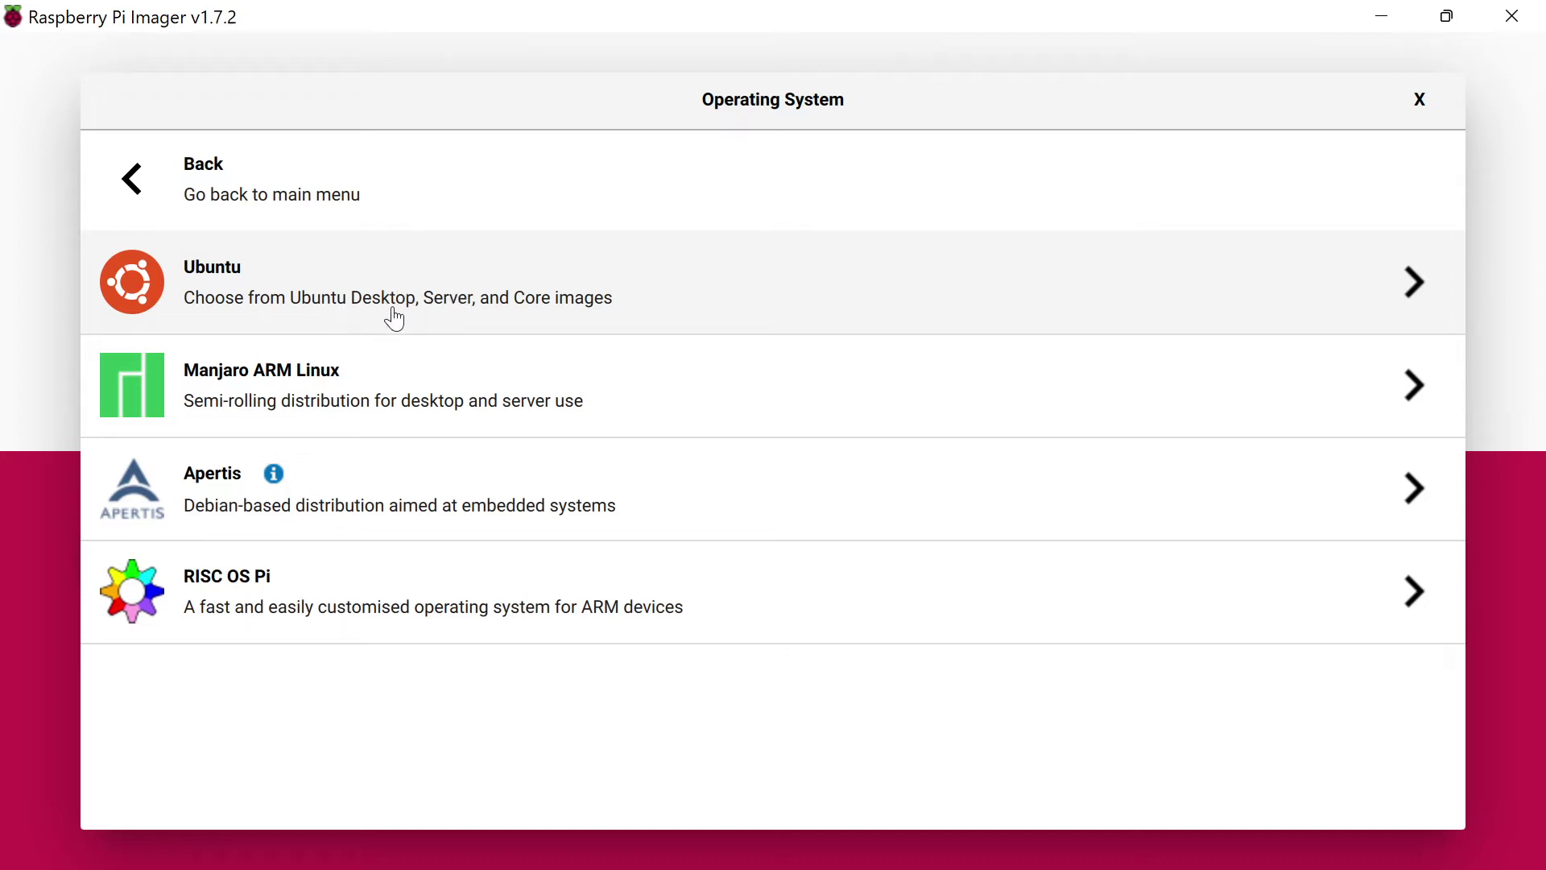
pyautogui.click(129, 177)
pyautogui.scroll(-3, 491, 462)
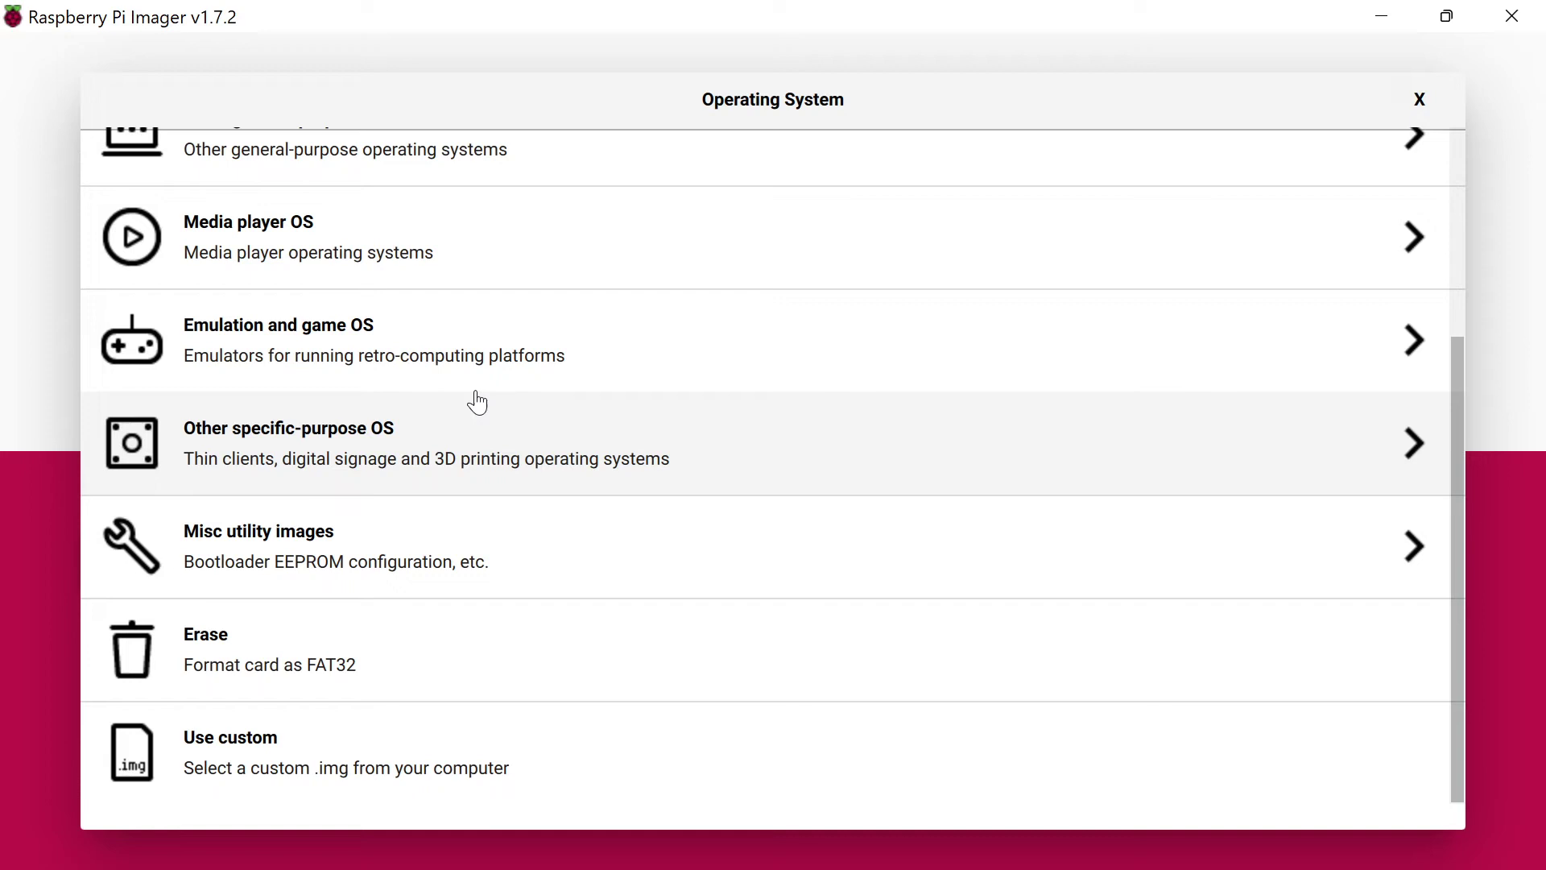
pyautogui.scroll(3, 480, 387)
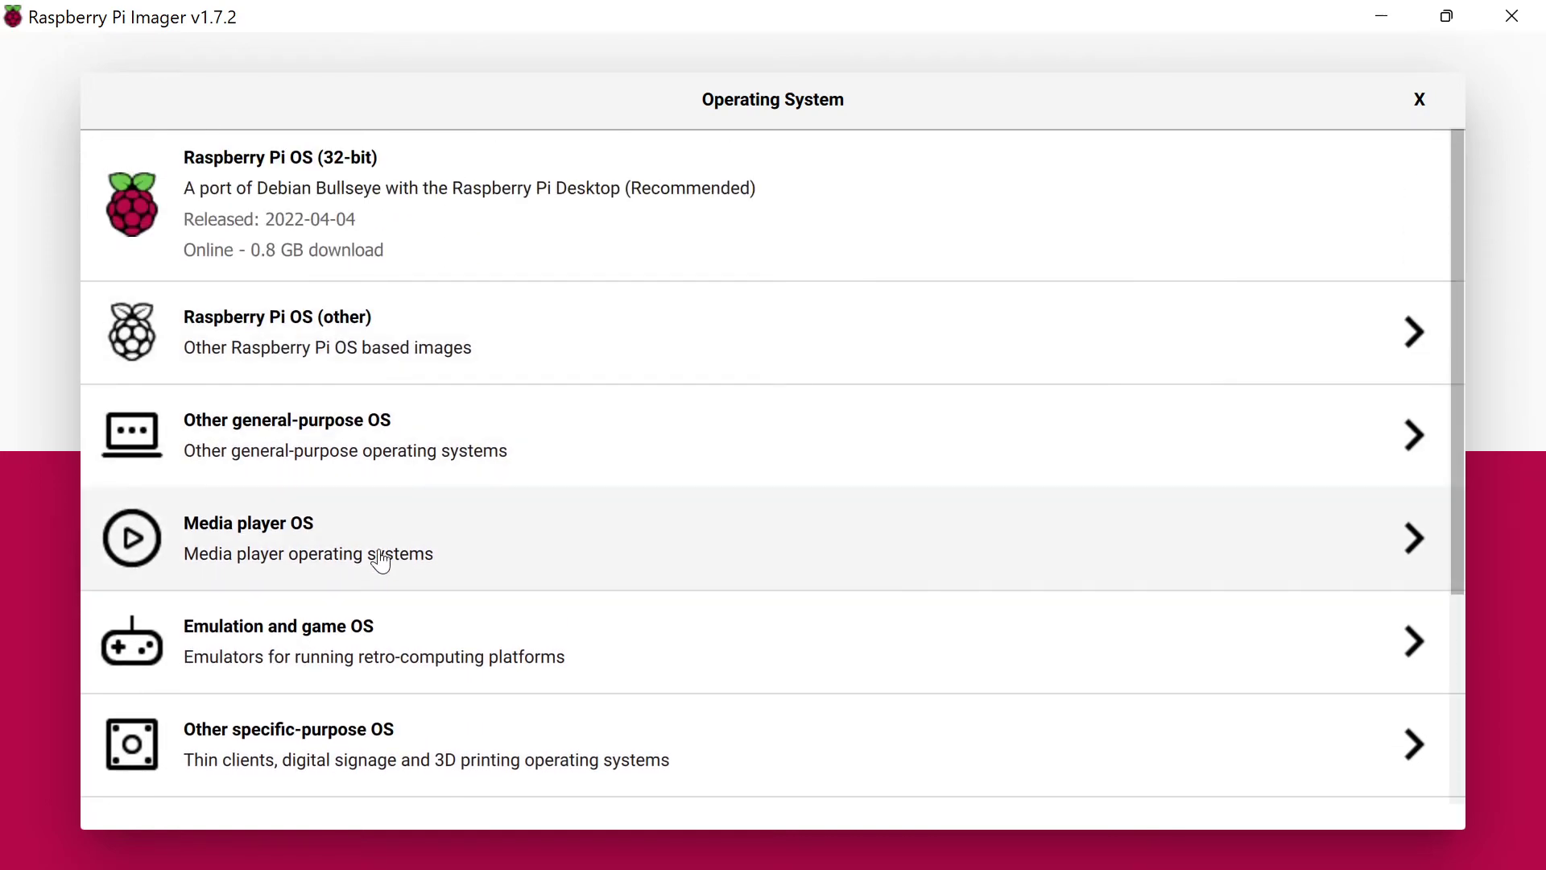
pyautogui.click(381, 561)
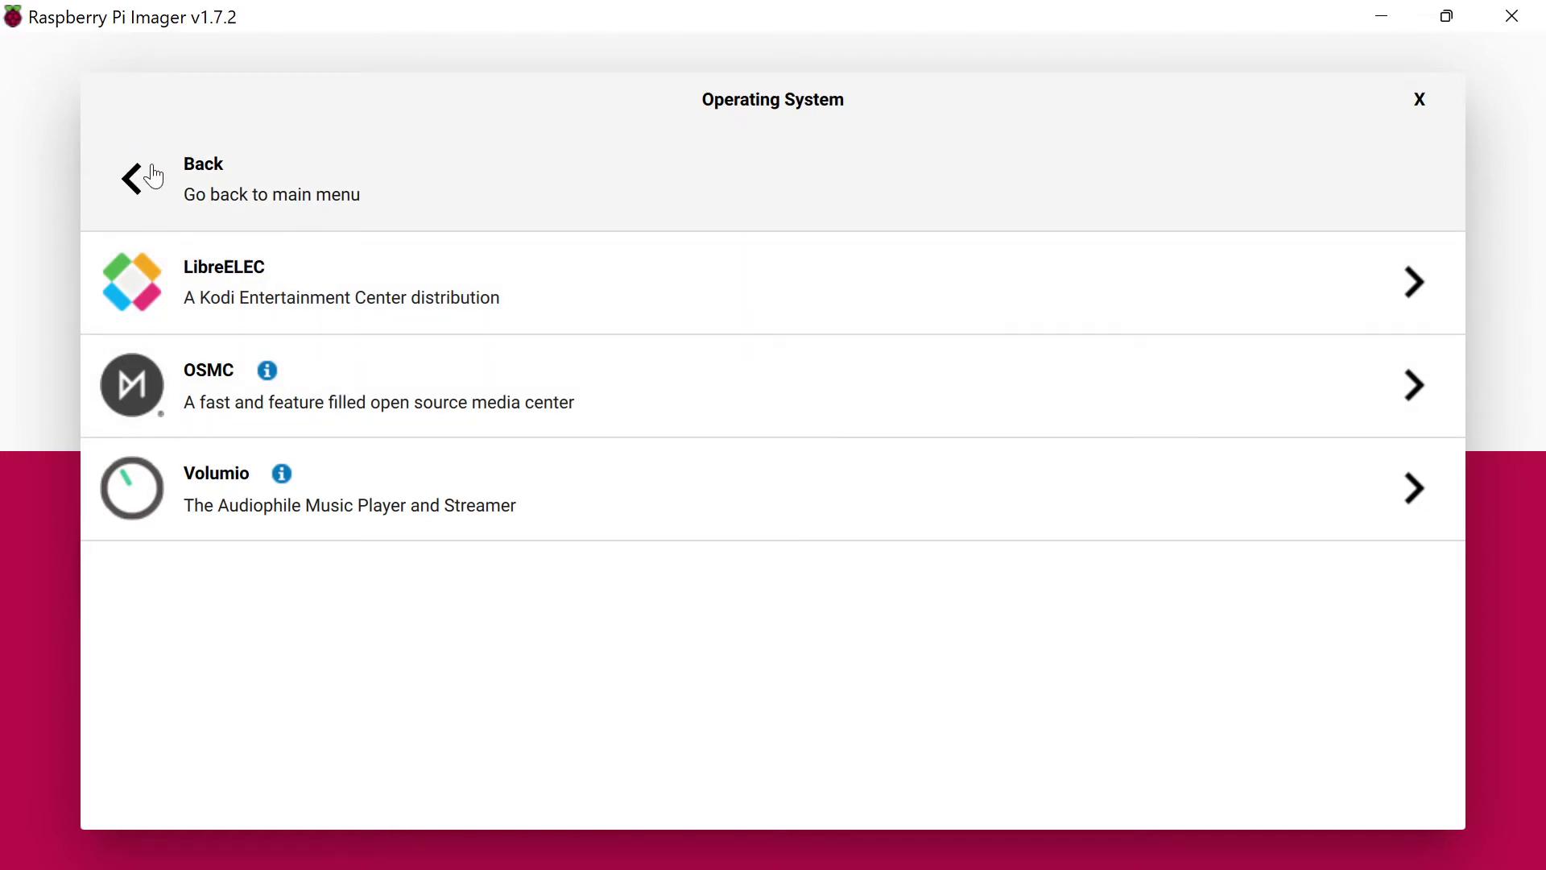
# View the Emulation and game OS choices, then return to the main list down to Misc utility images.
pyautogui.click(154, 176)
pyautogui.click(322, 618)
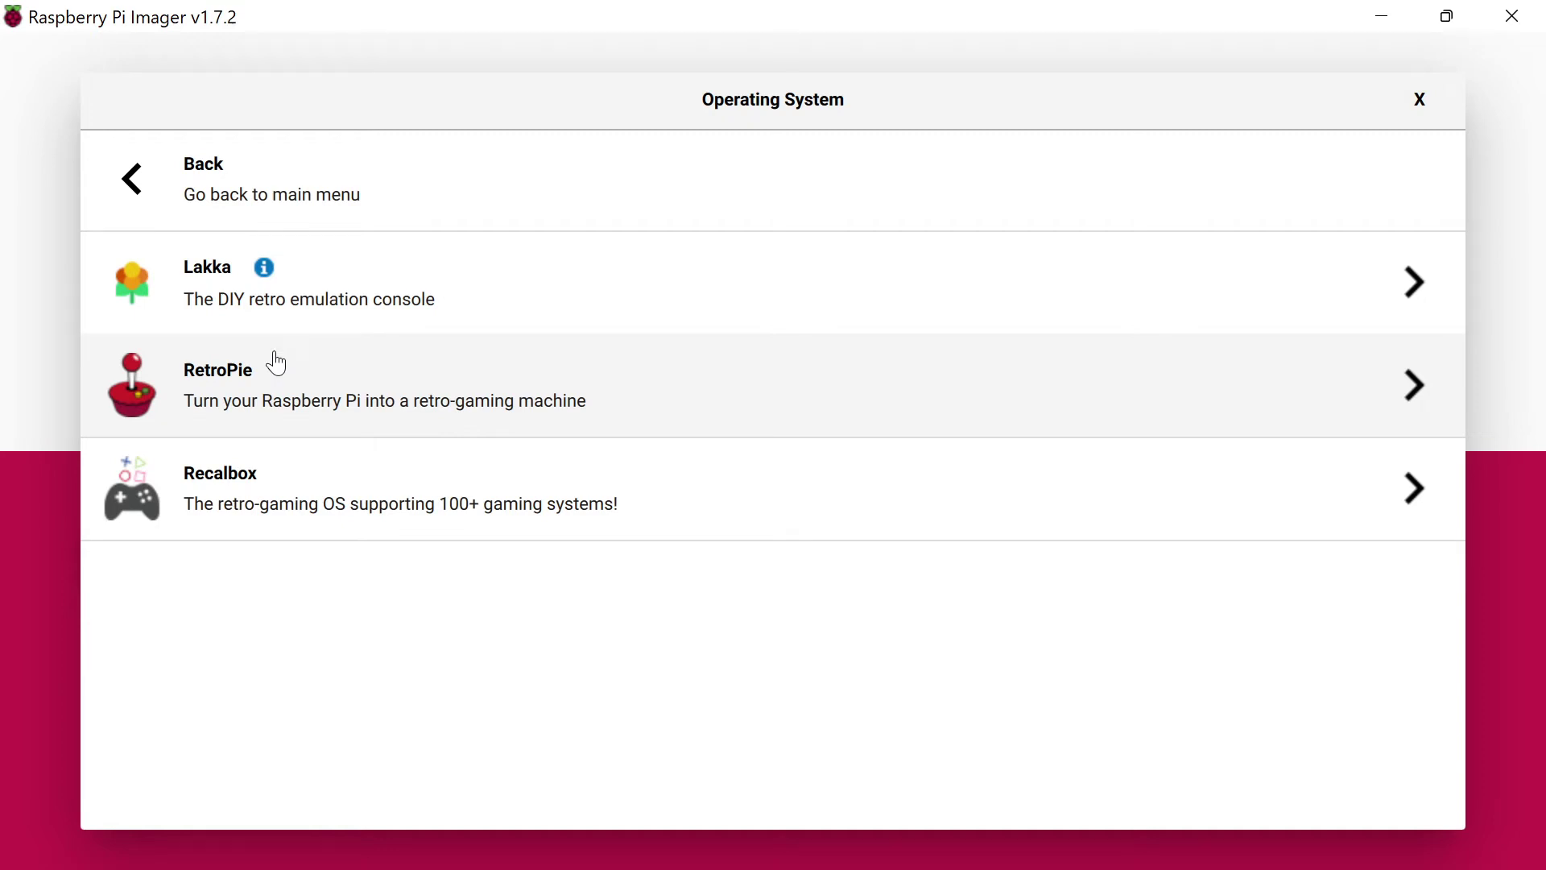
pyautogui.click(138, 157)
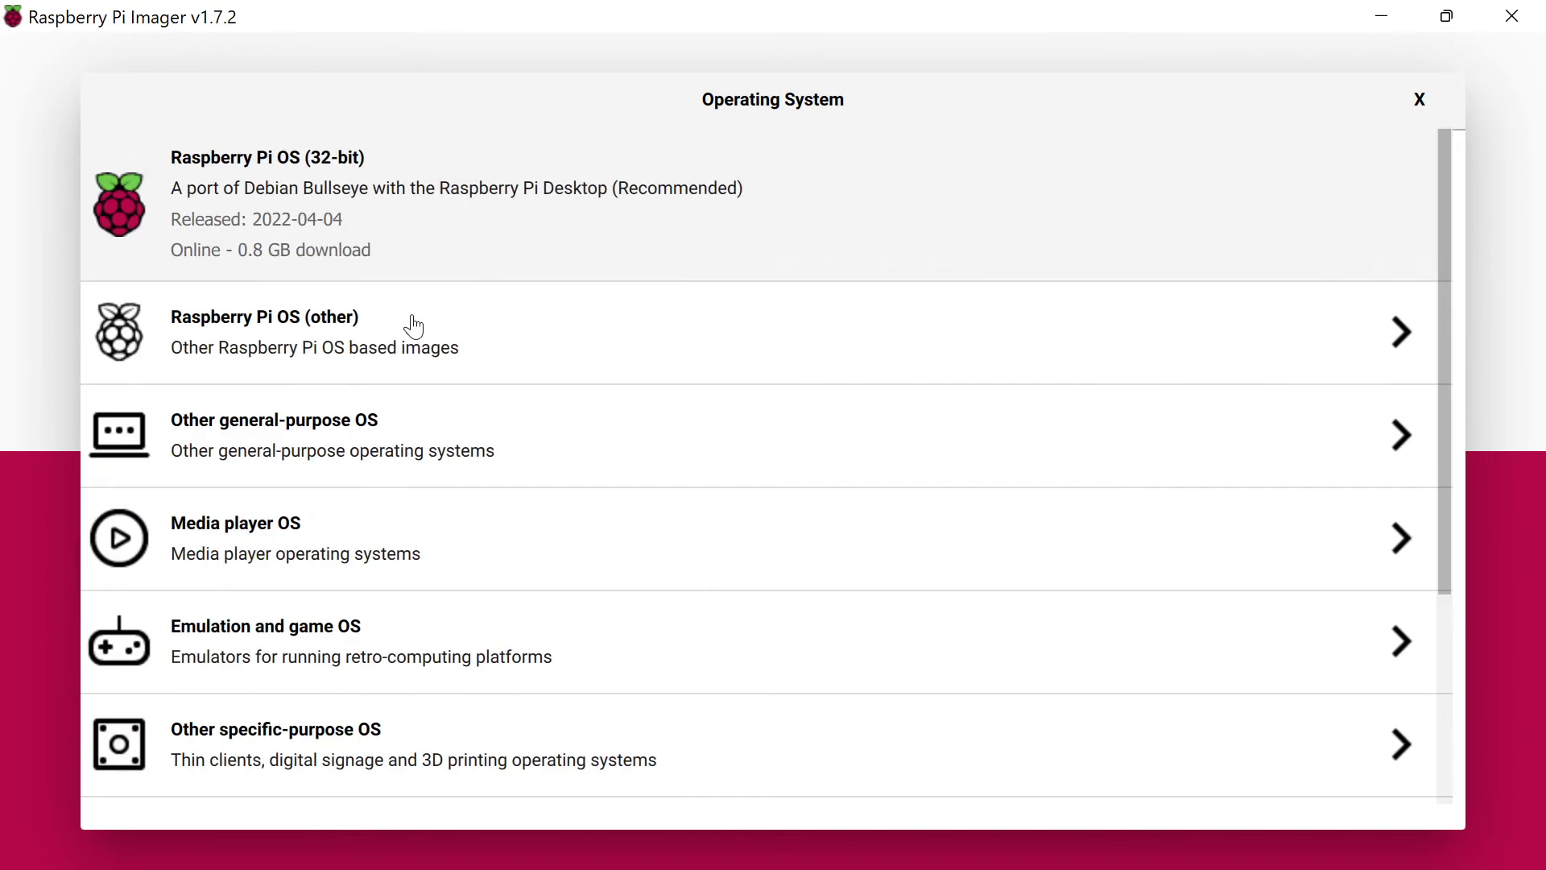
pyautogui.scroll(-3, 567, 596)
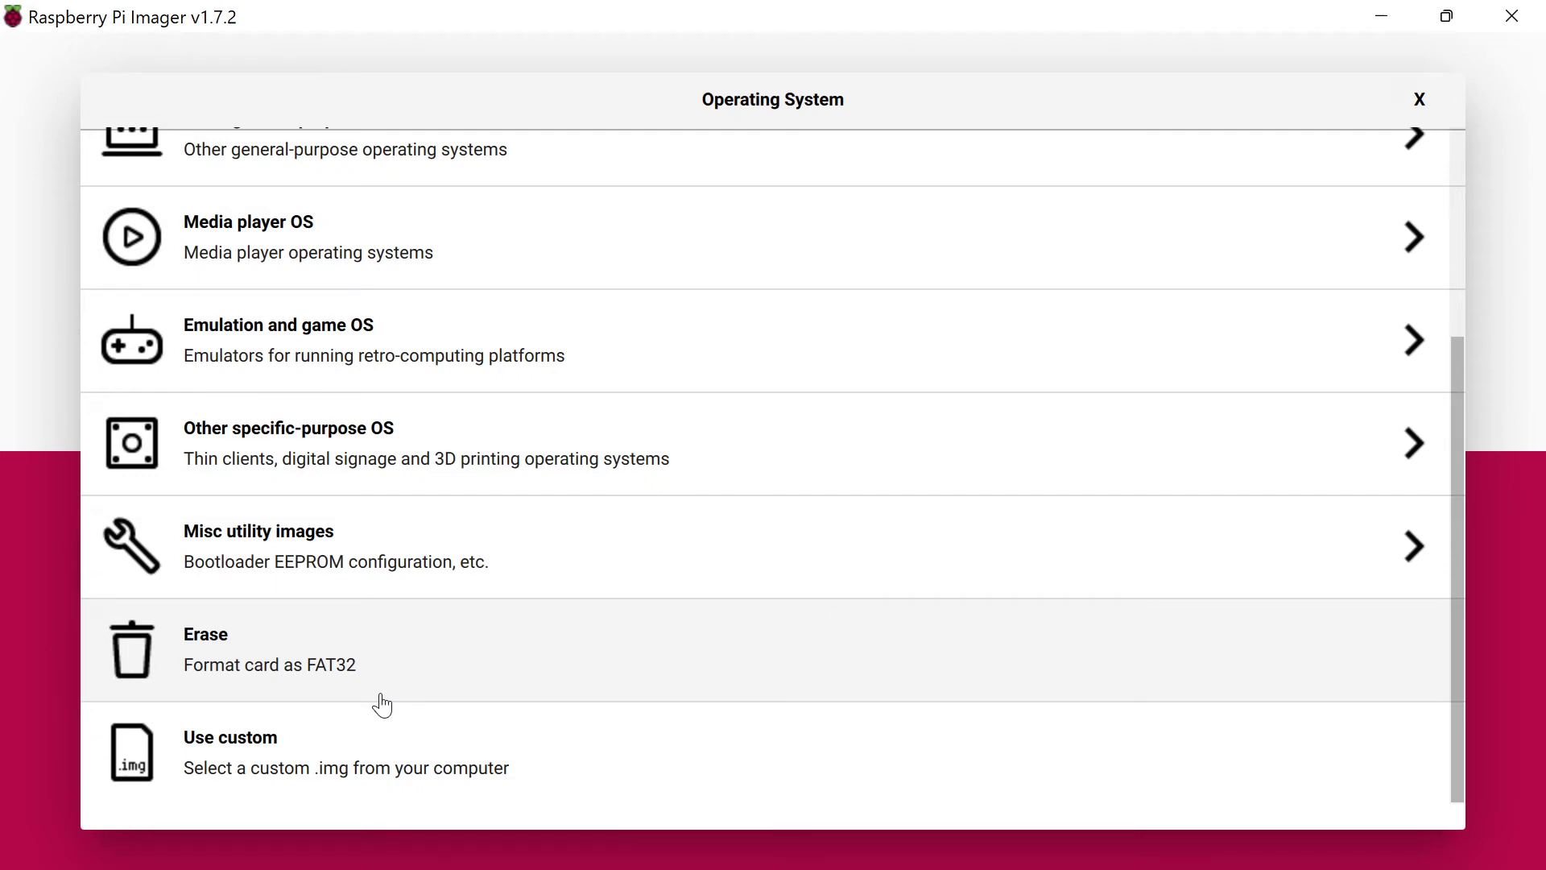
pyautogui.scroll(3, 460, 544)
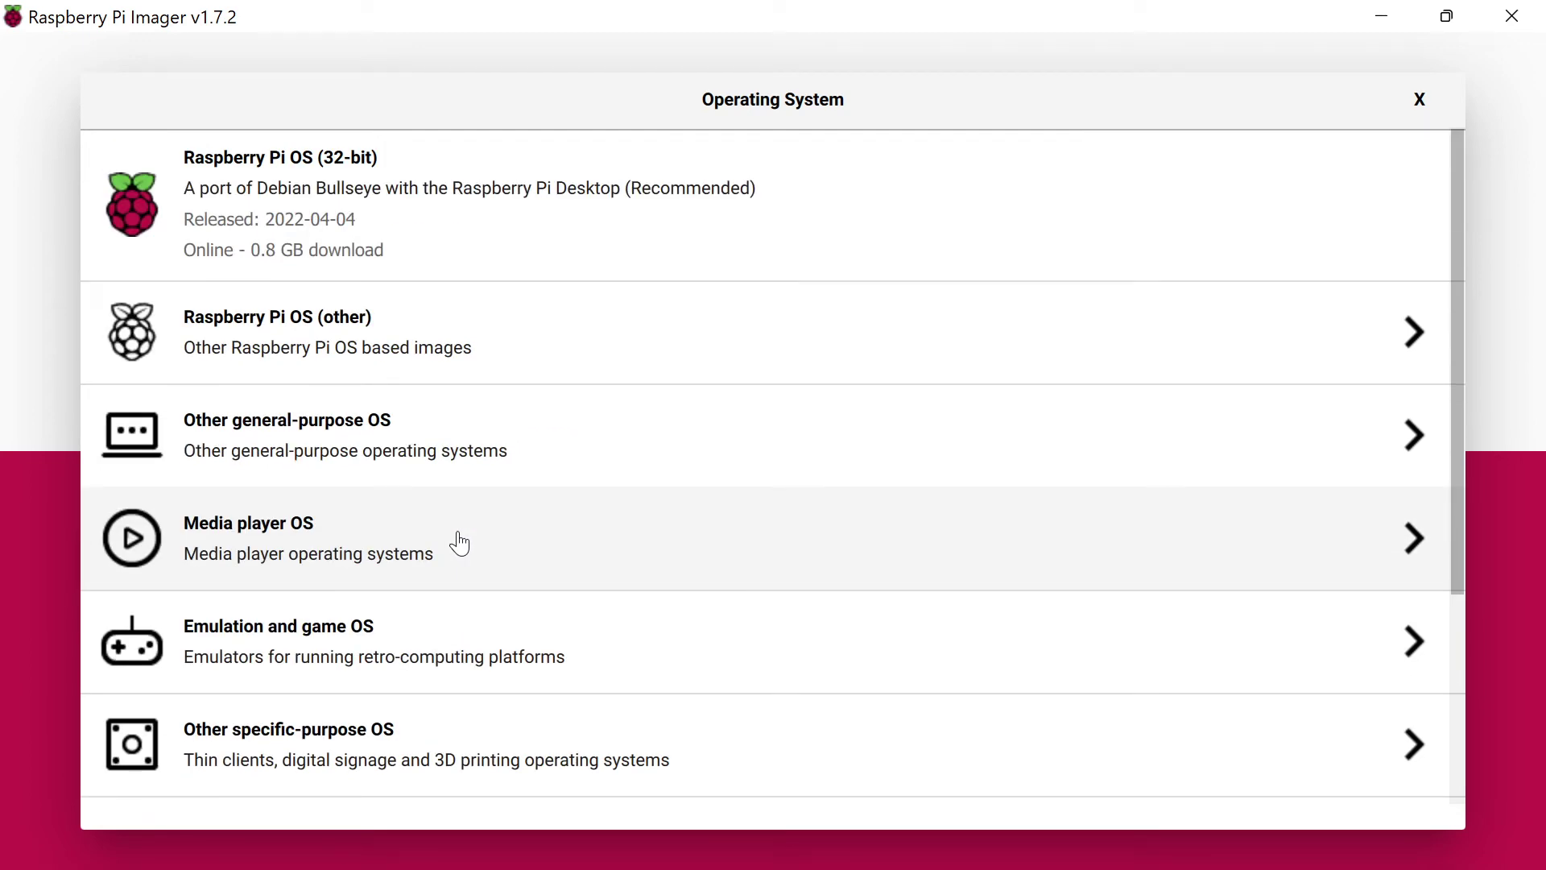
# Pick Raspberry Pi OS (32-bit) and the 63.9 GB Generic USB3.0 CRW SD device.
pyautogui.click(433, 181)
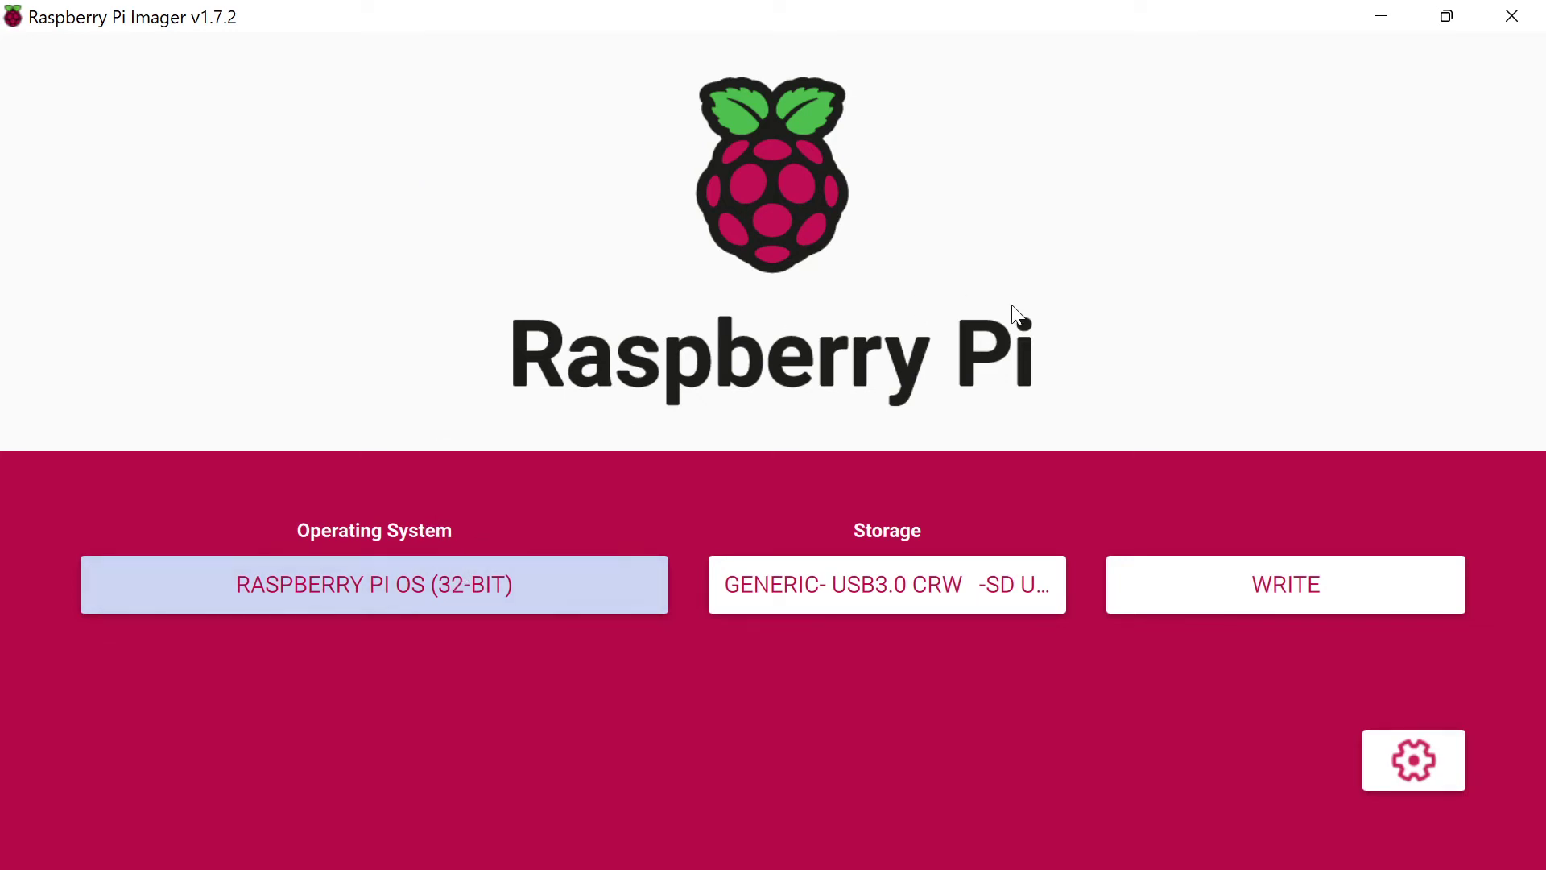
pyautogui.click(923, 582)
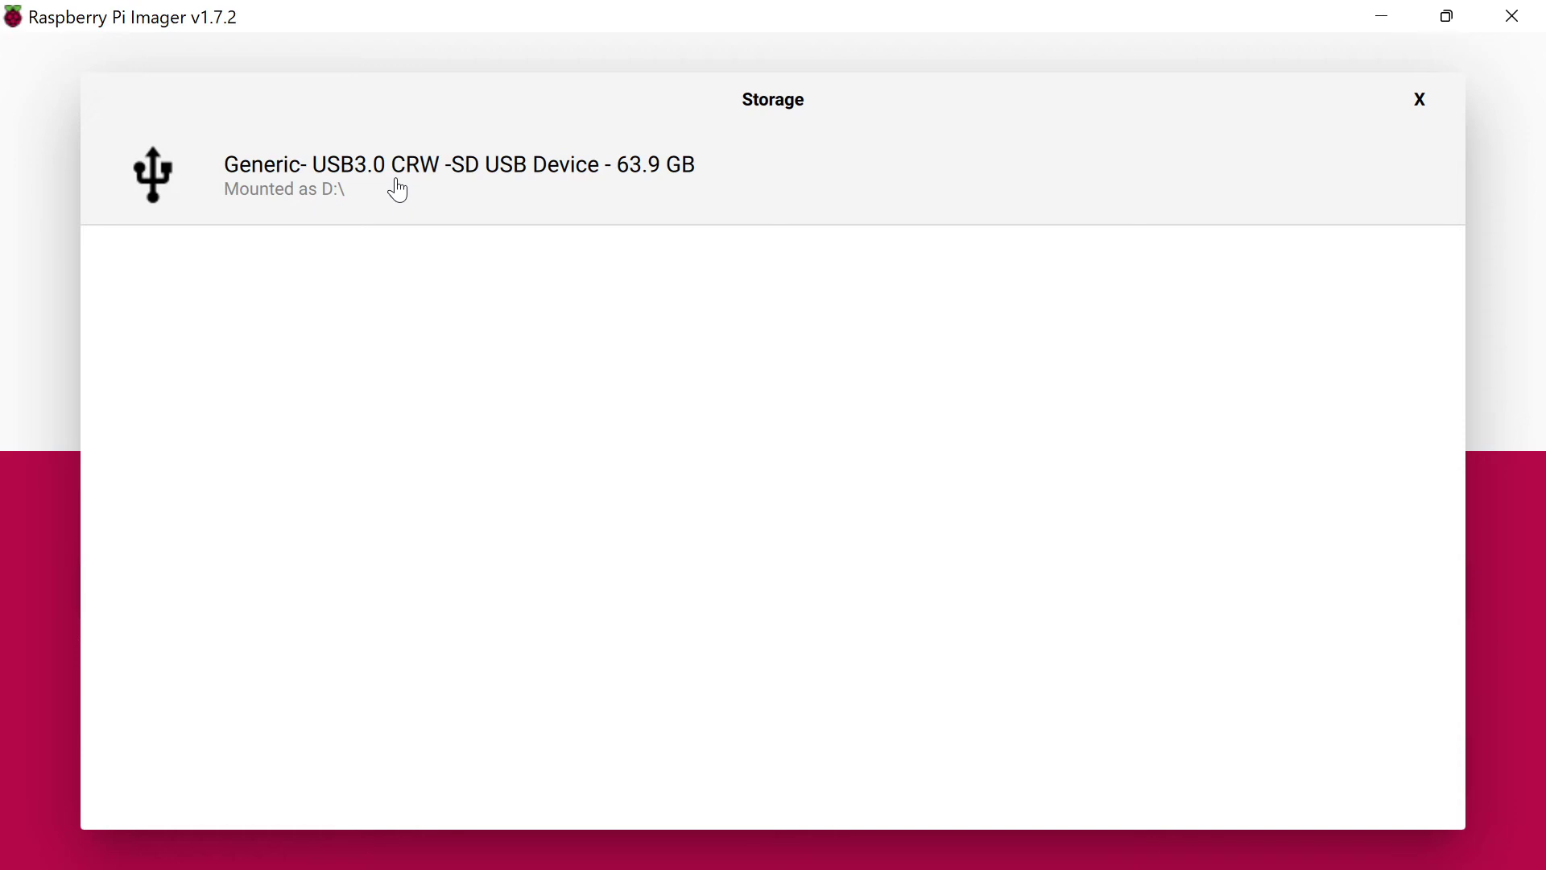
pyautogui.click(657, 195)
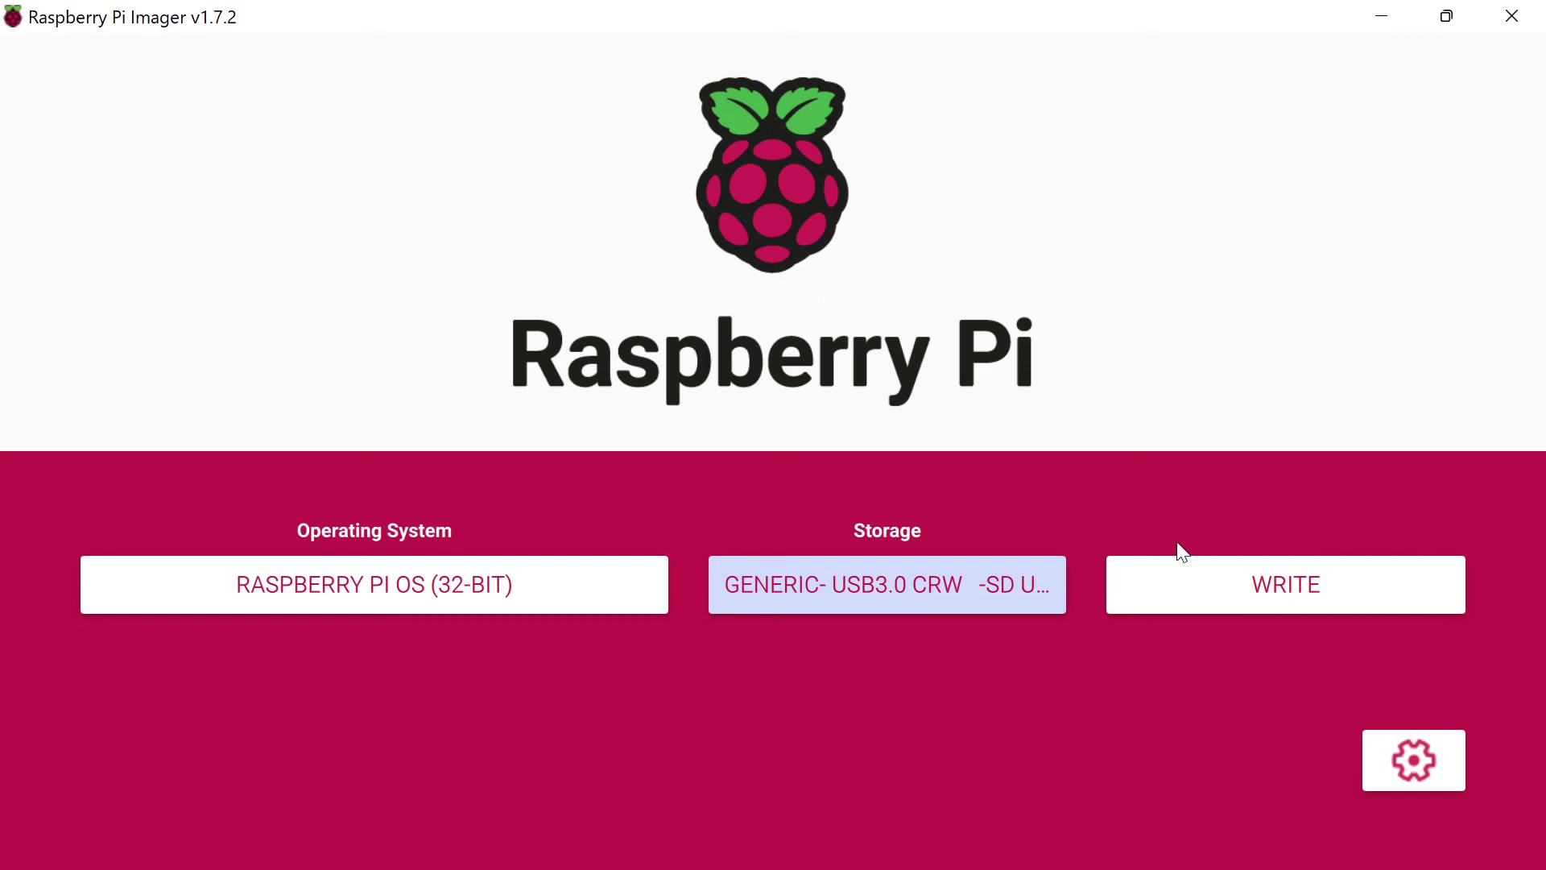
pyautogui.click(1437, 782)
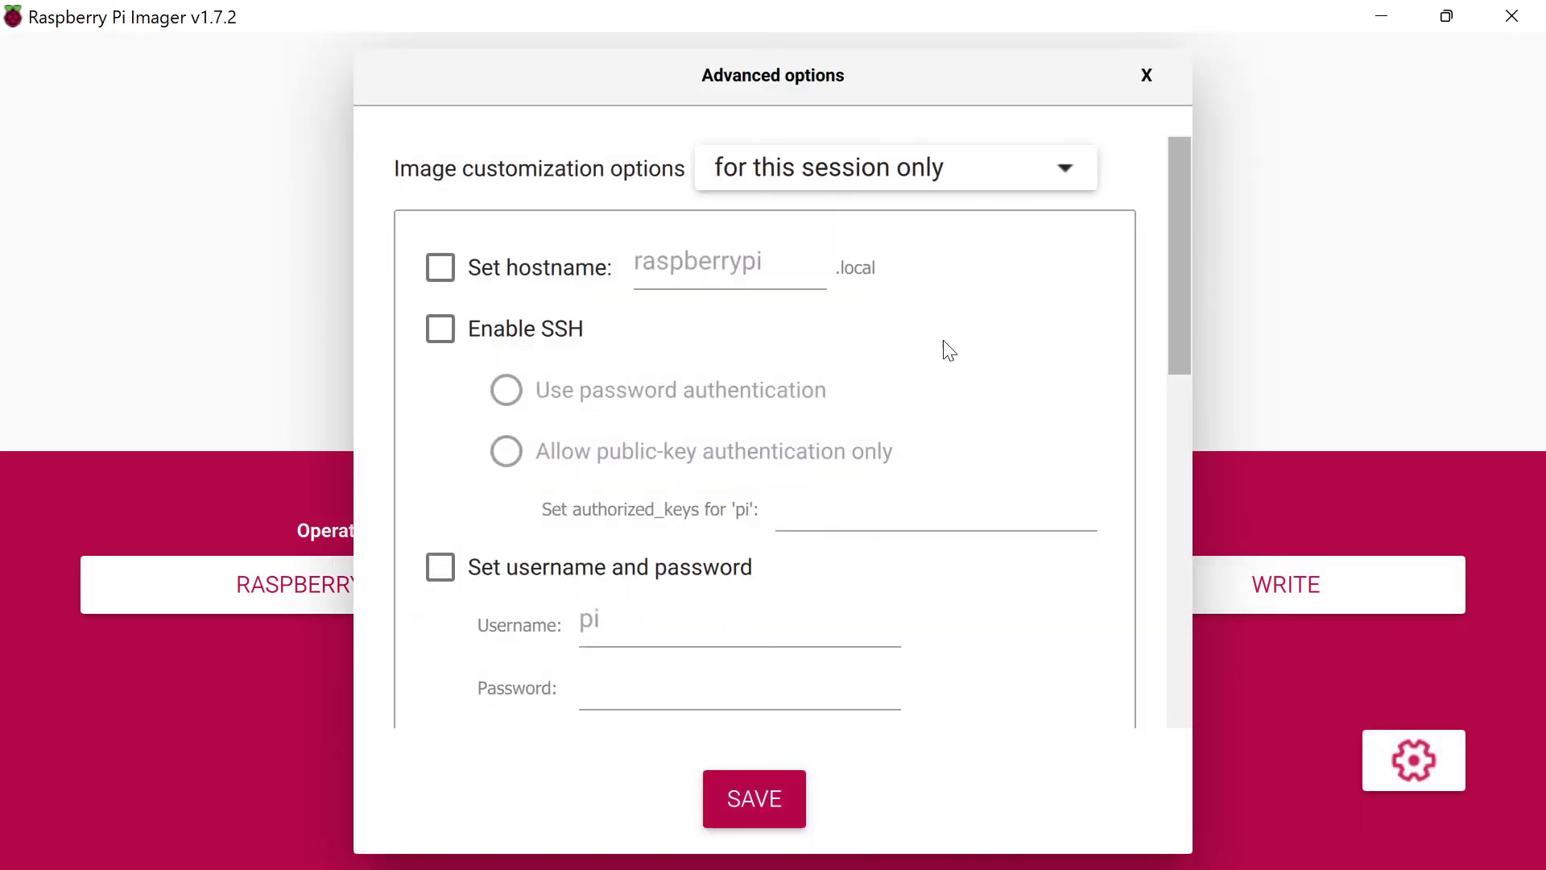
pyautogui.scroll(-10, 949, 350)
pyautogui.scroll(10, 944, 347)
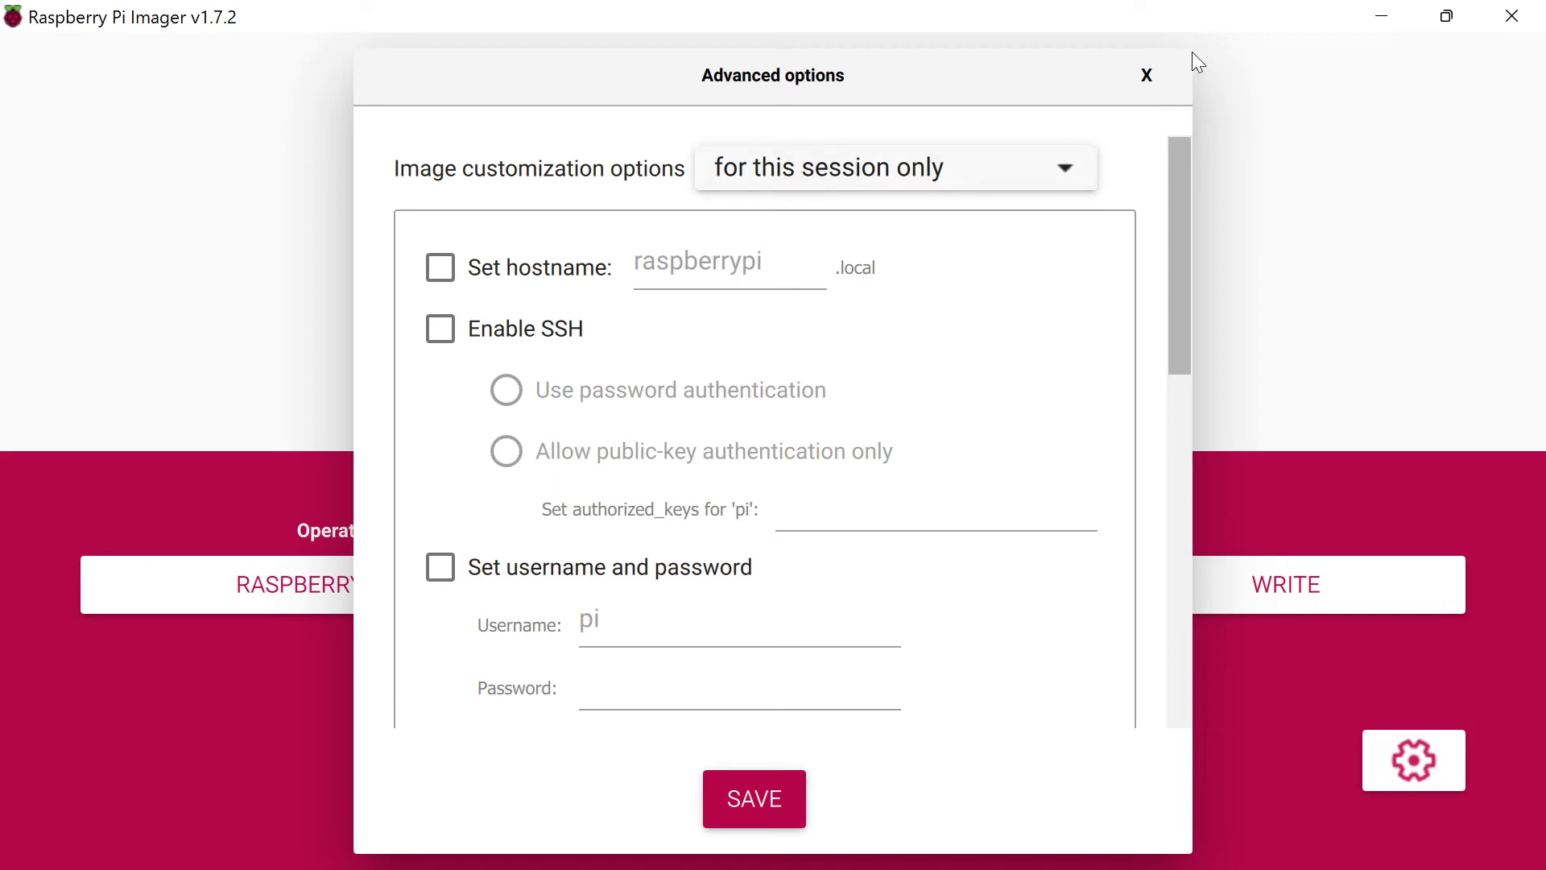
pyautogui.click(1155, 74)
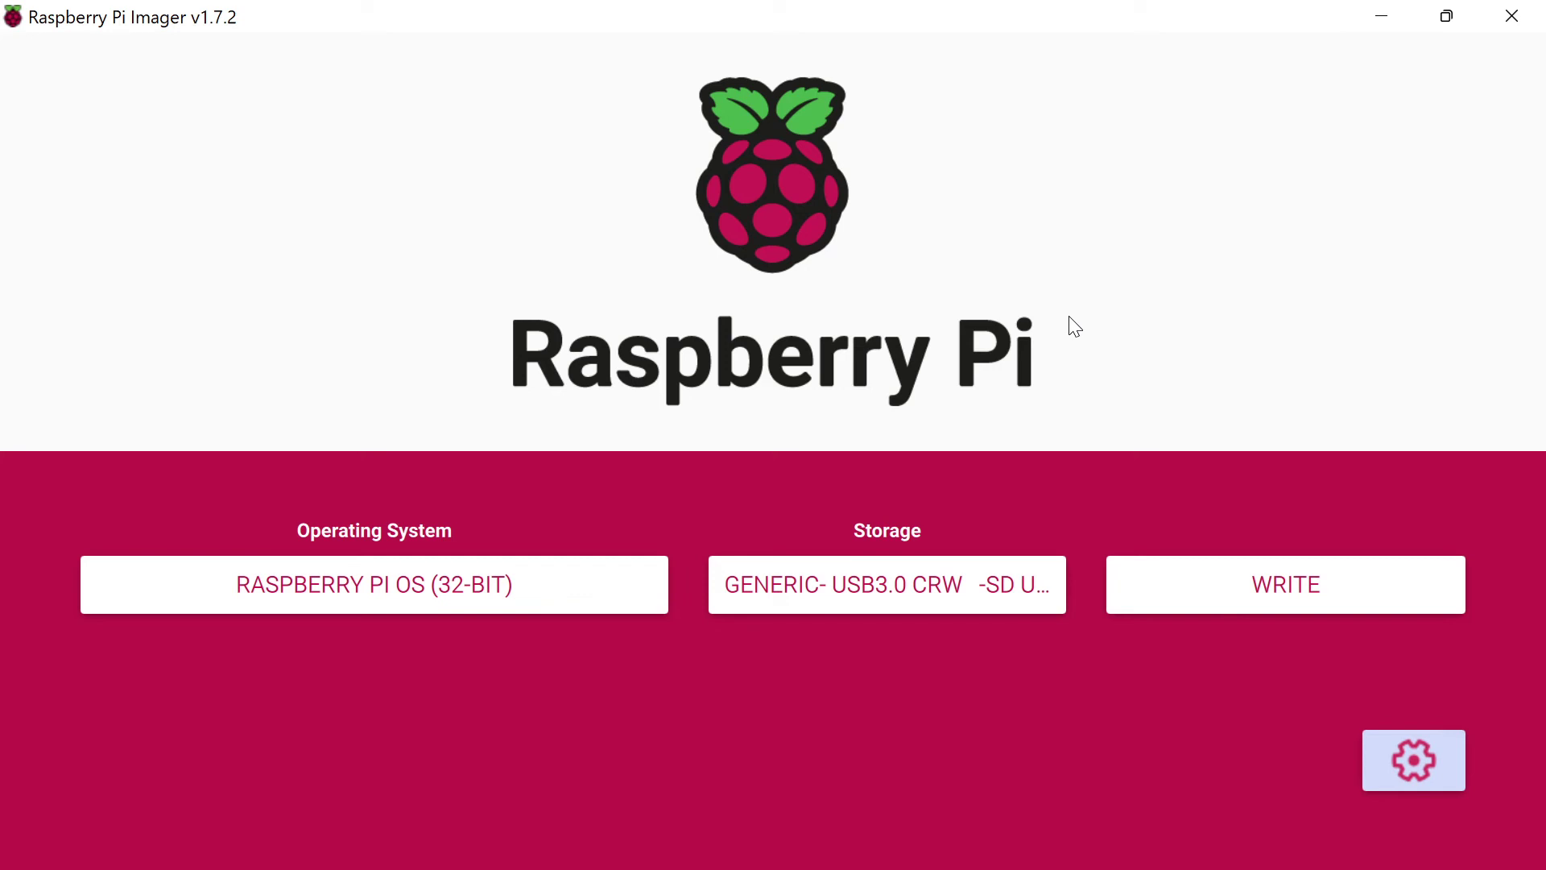
# Write the image to the SD card, accepting the warning that its data will be erased.
pyautogui.click(1212, 573)
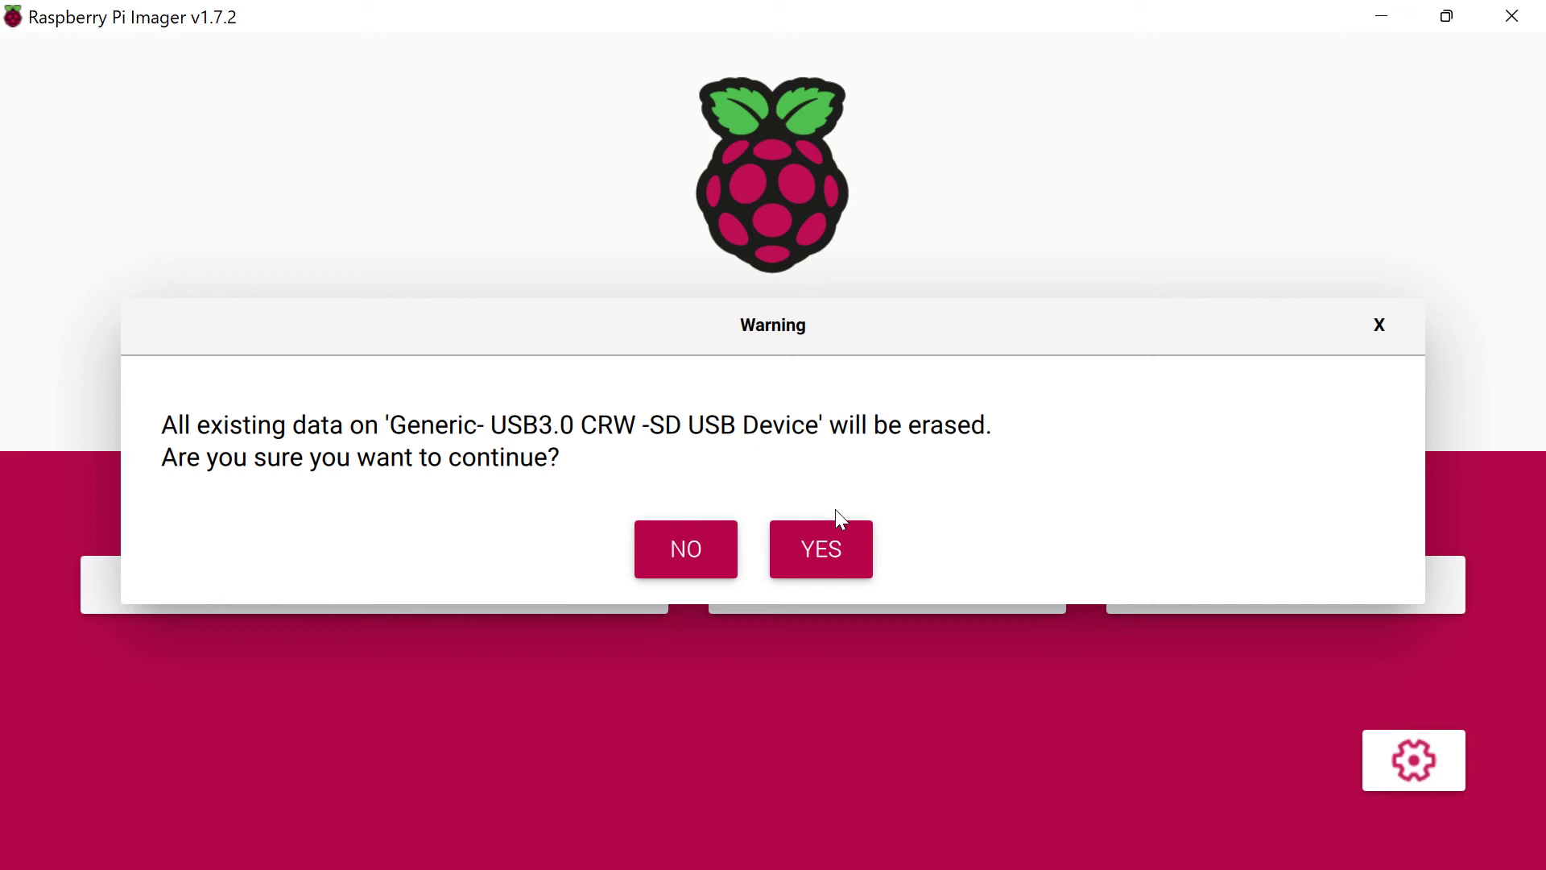
pyautogui.click(832, 547)
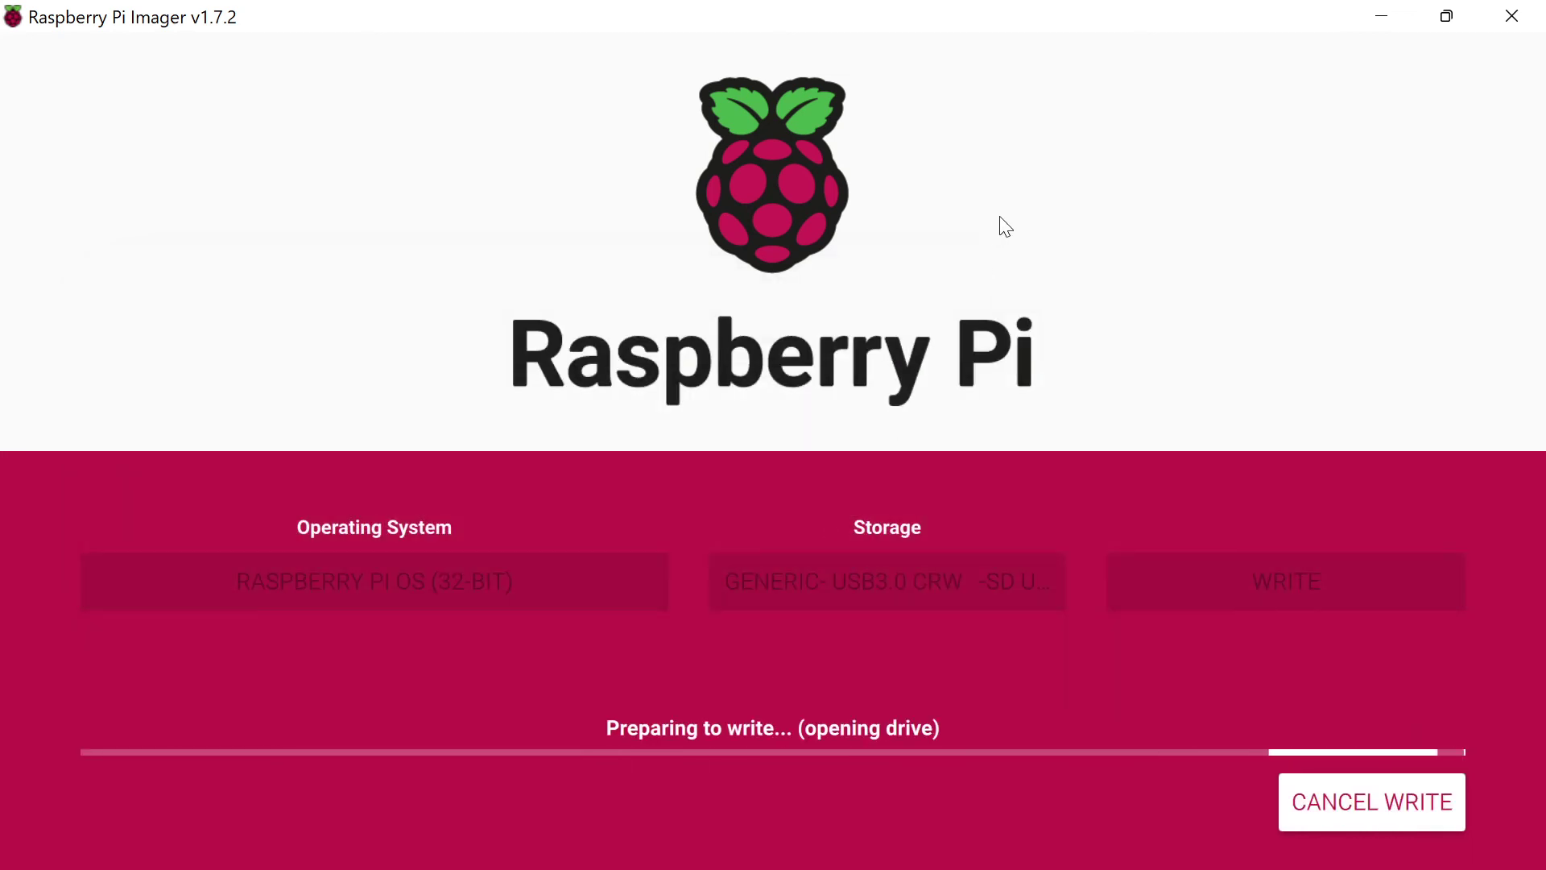